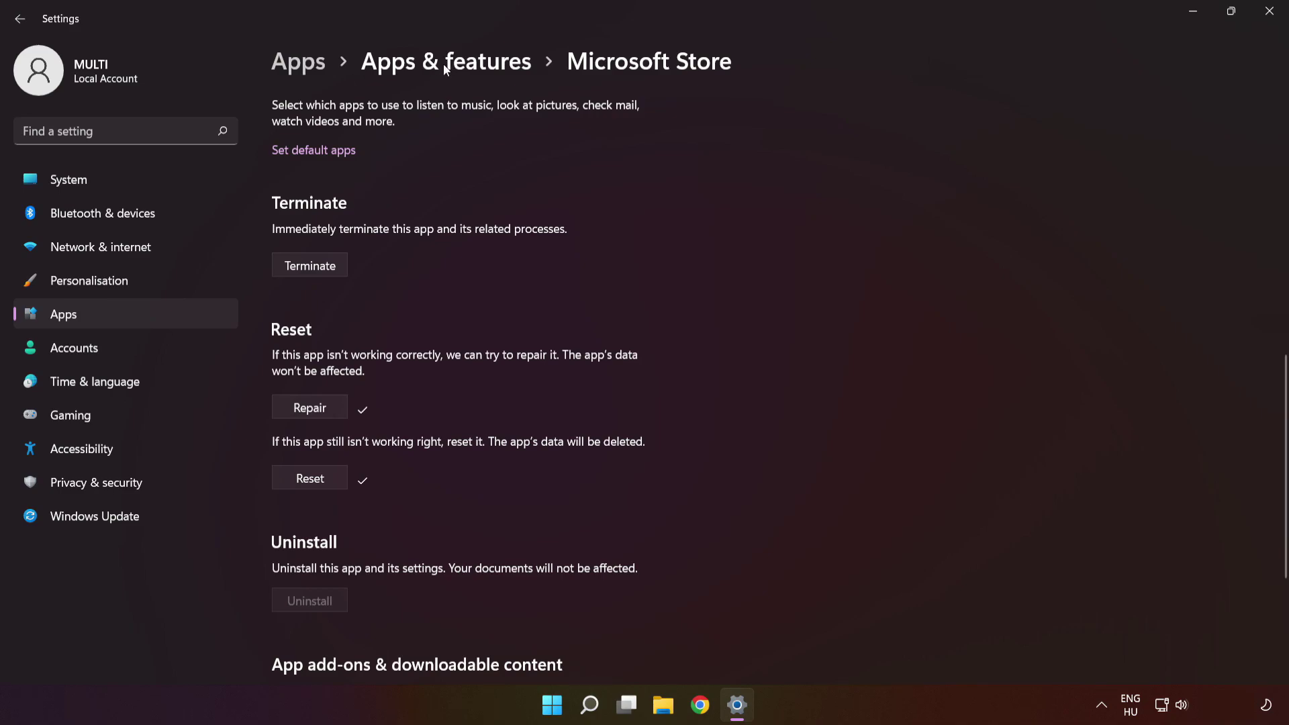
Filter the installed apps list by 'xbox' and open the Xbox app's options menu
left_click(446, 62)
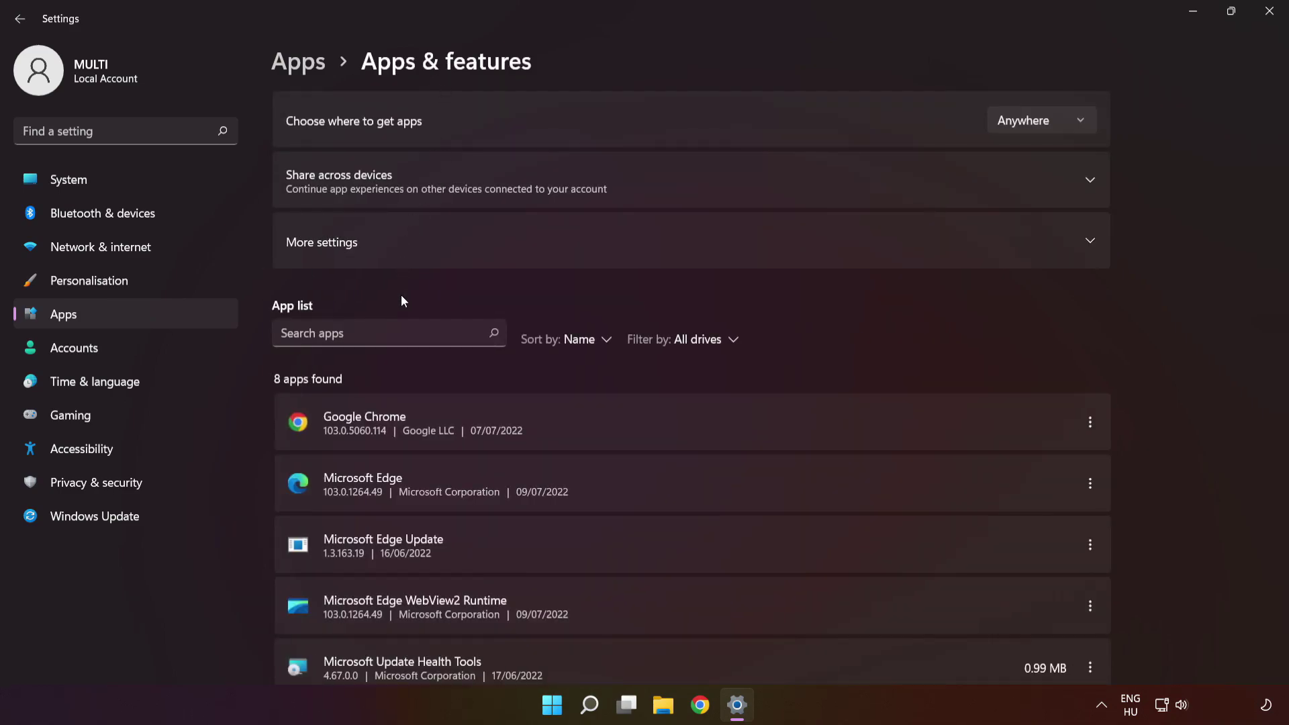
left_click(398, 329)
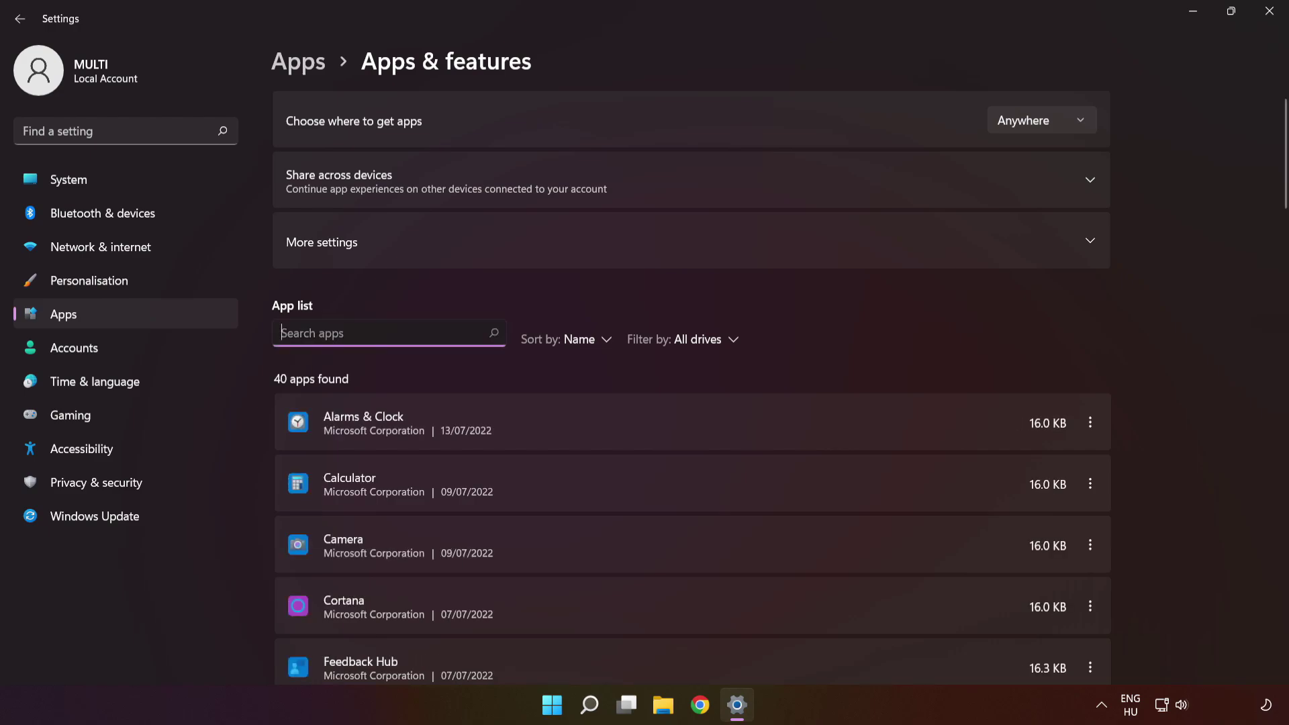
type("xbox")
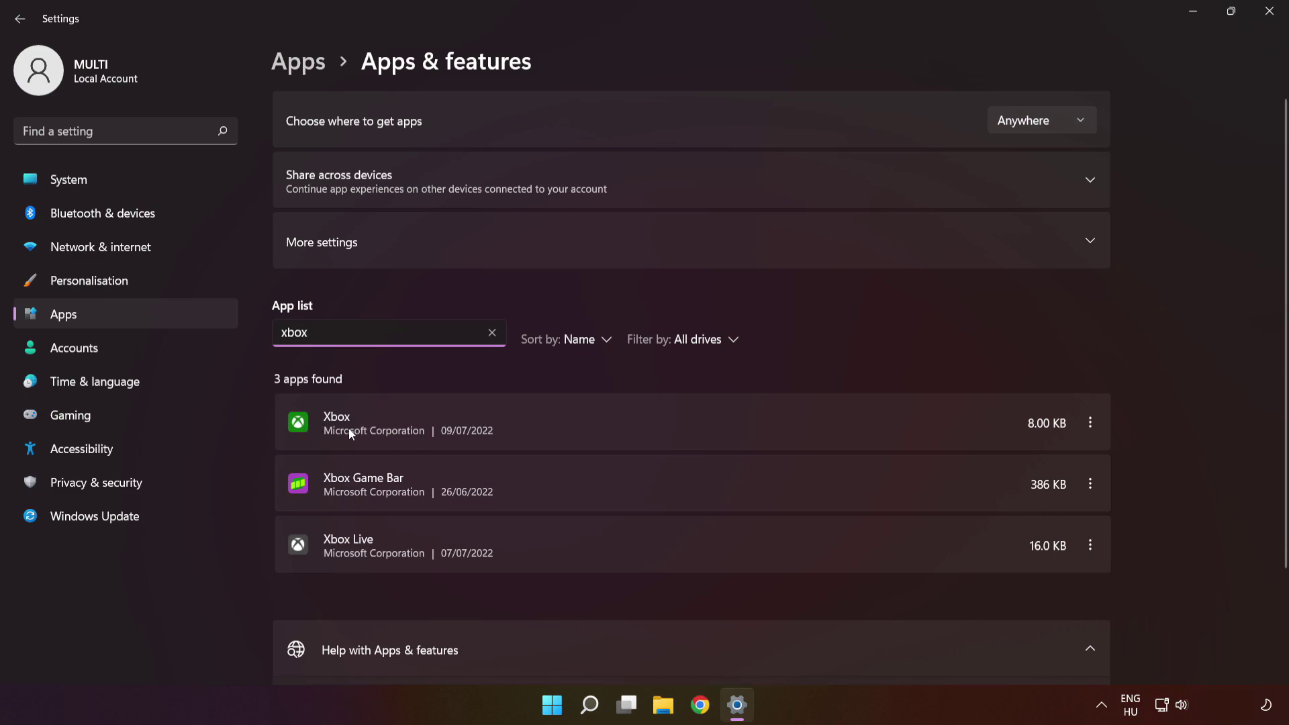
left_click(1092, 421)
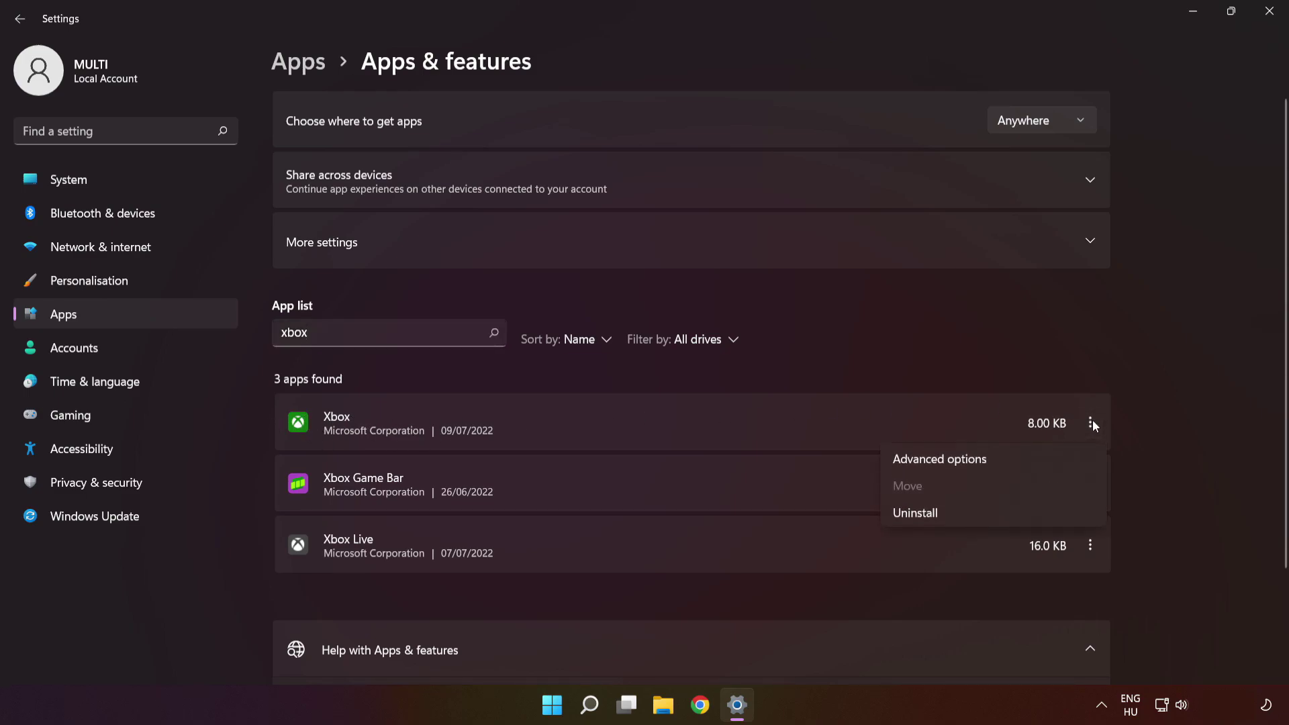
Repair the Xbox app, reset it with confirmation, then close Settings
left_click(1040, 457)
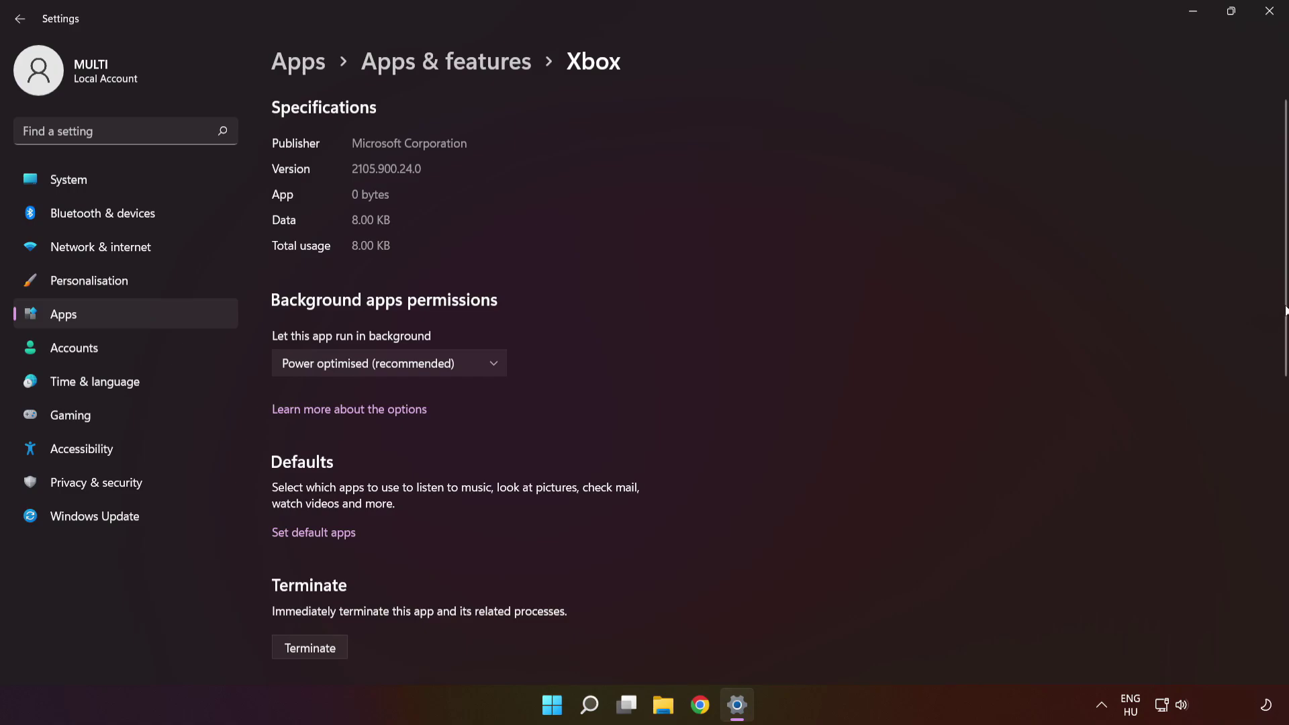
scroll(1269, 396, "down", 5)
scroll(1269, 483, "down", 2)
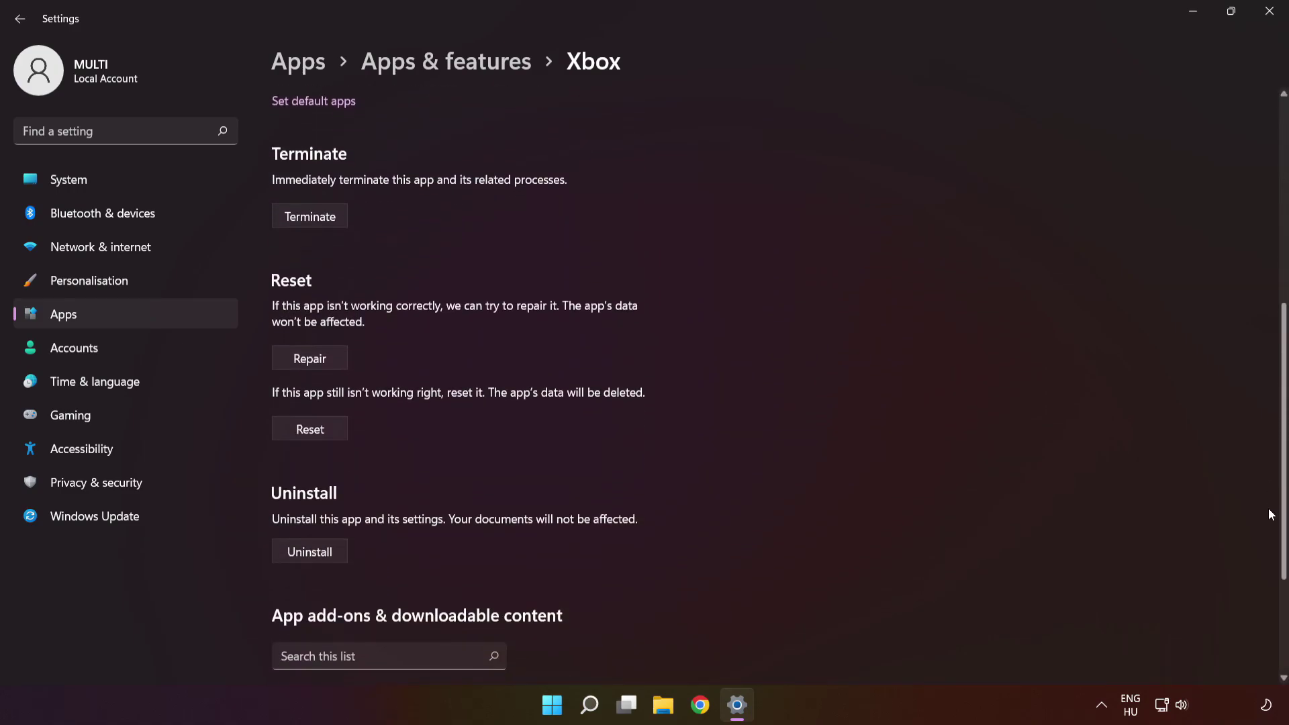
left_click(298, 360)
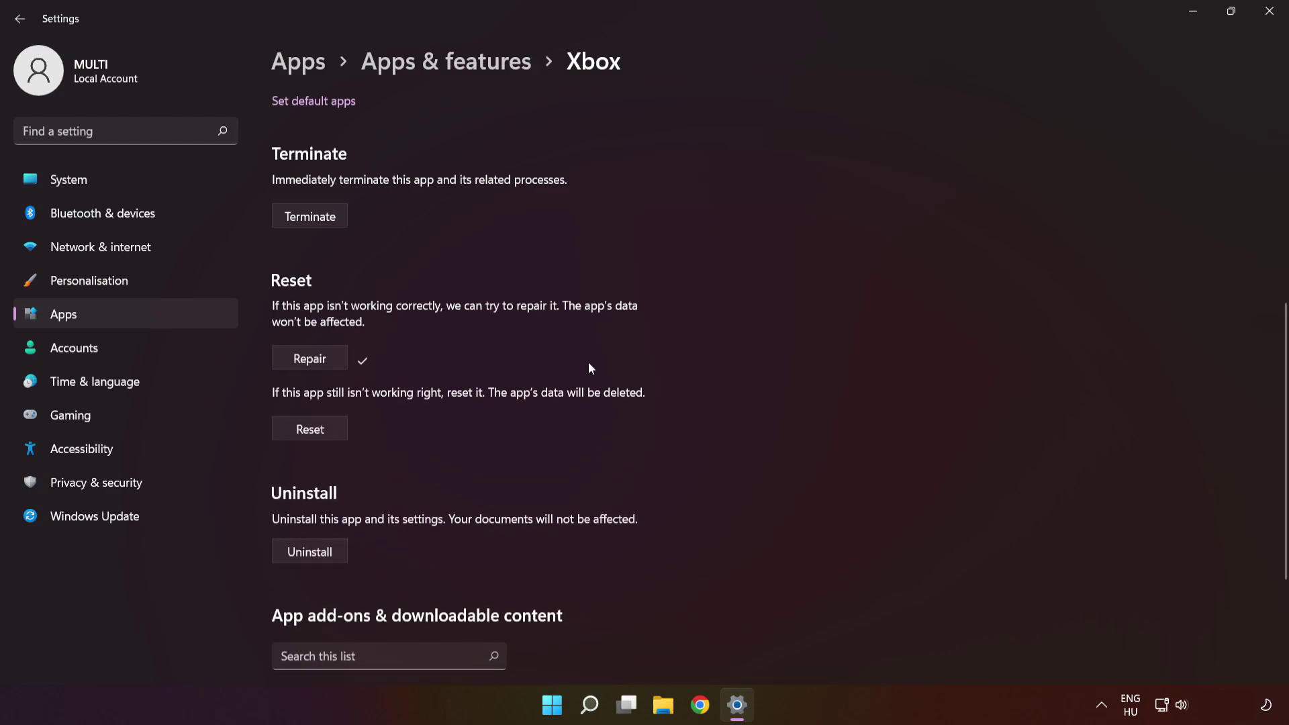
left_click(316, 433)
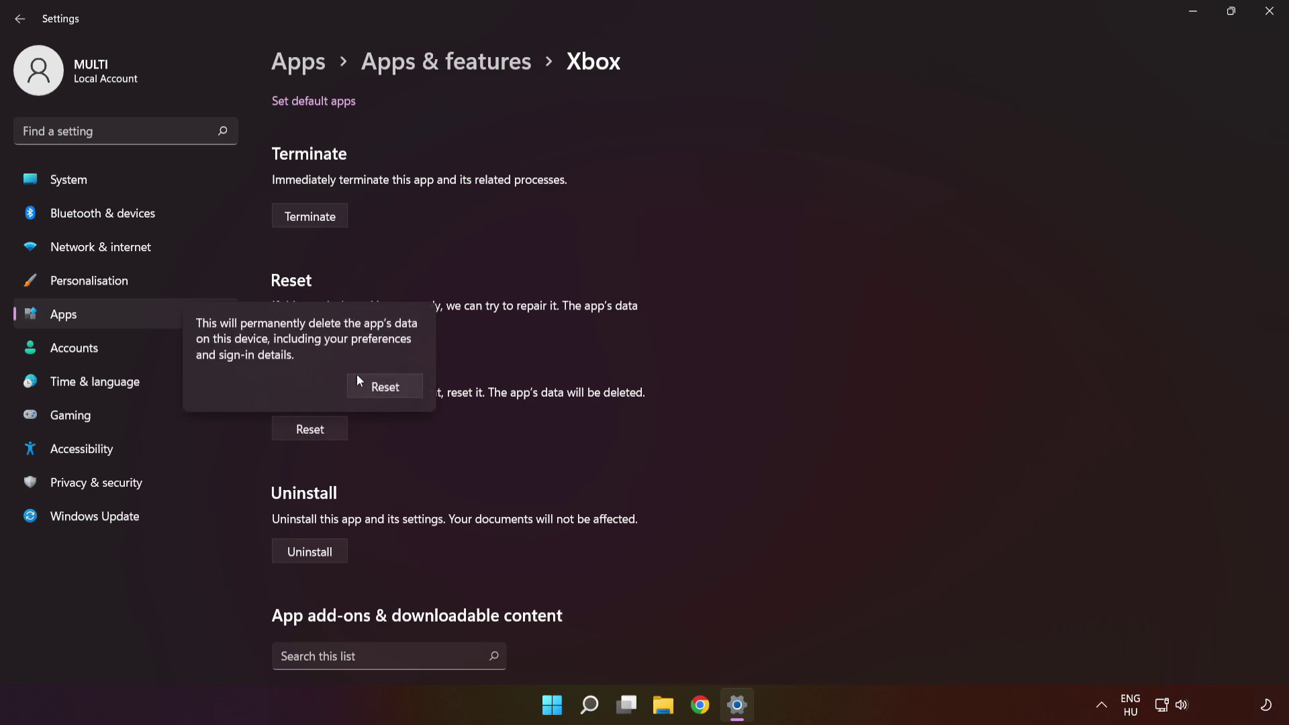
left_click(388, 389)
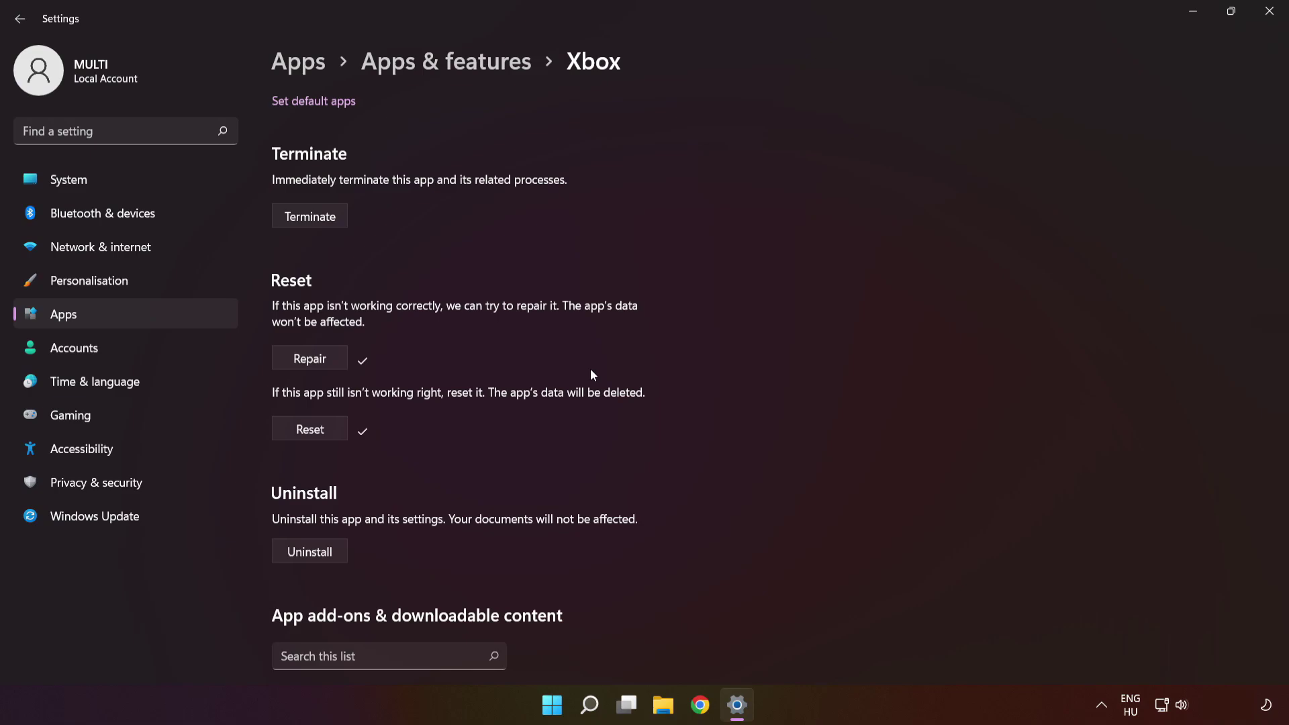
left_click(1269, 13)
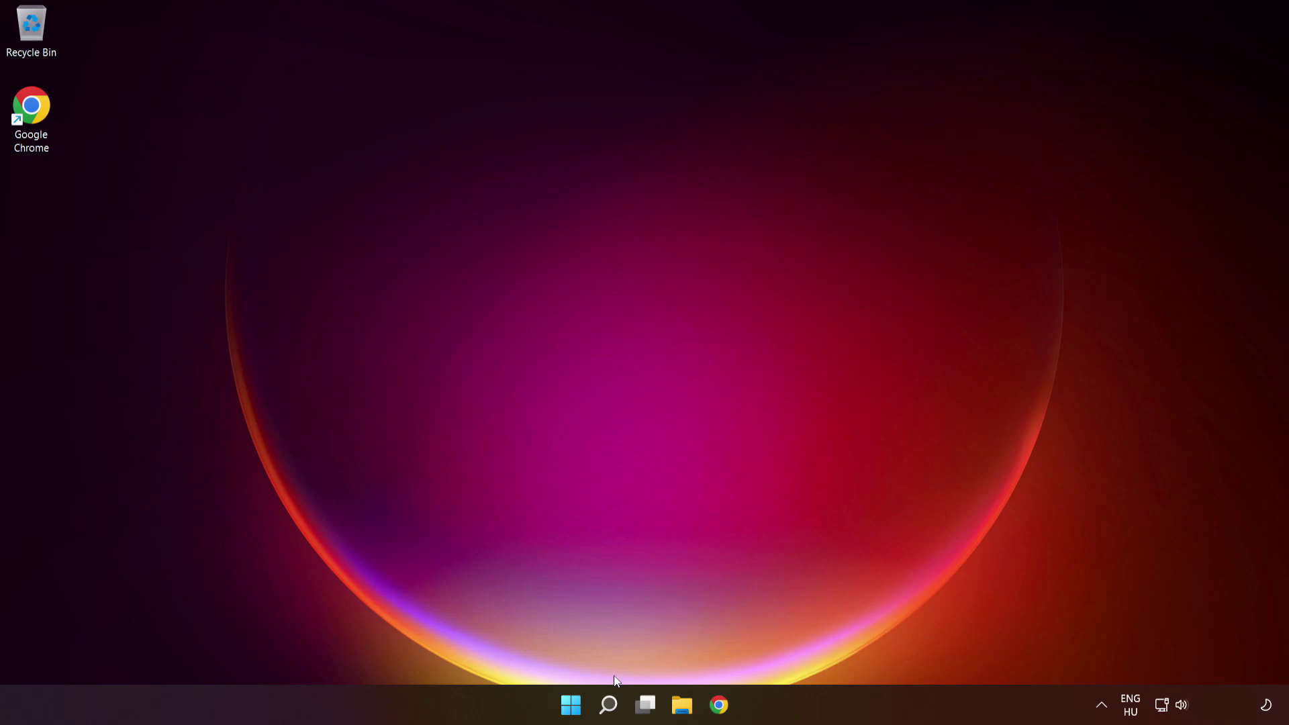
Search for wsreset and run it to clear the Microsoft Store cache
right_click(609, 707)
left_click(611, 708)
left_click(611, 708)
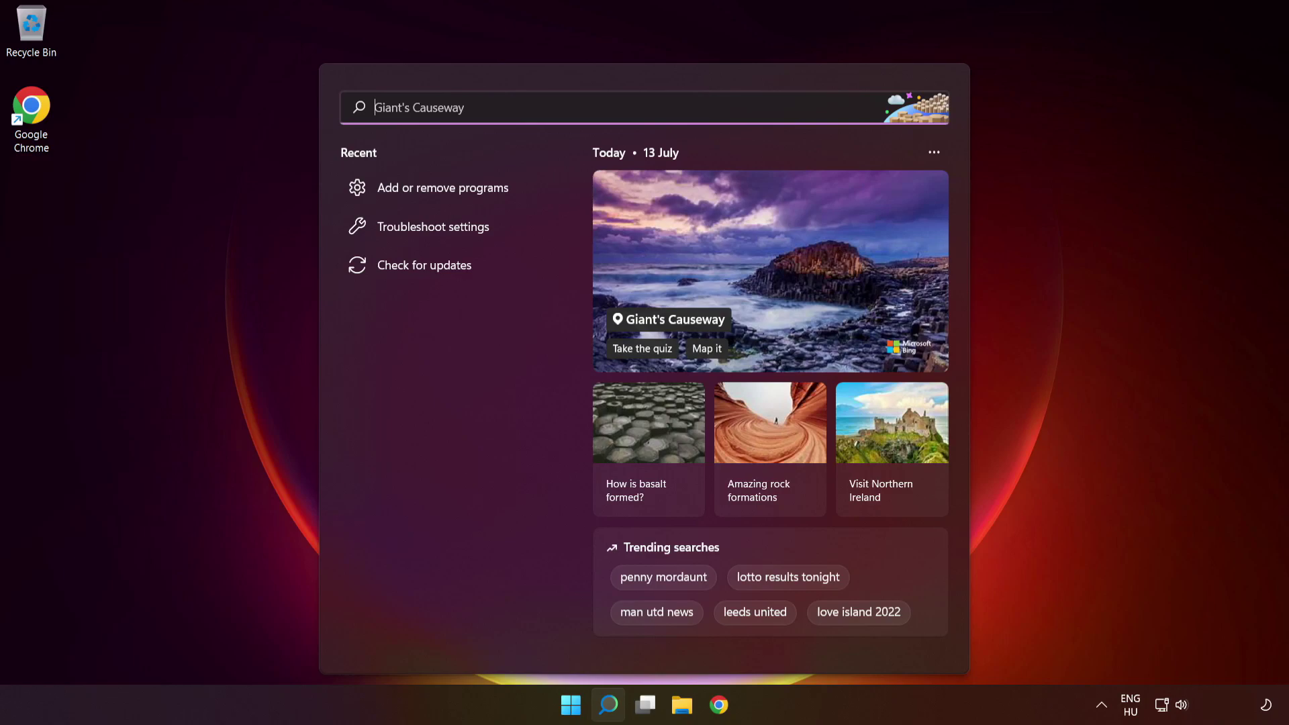
type("wsreset")
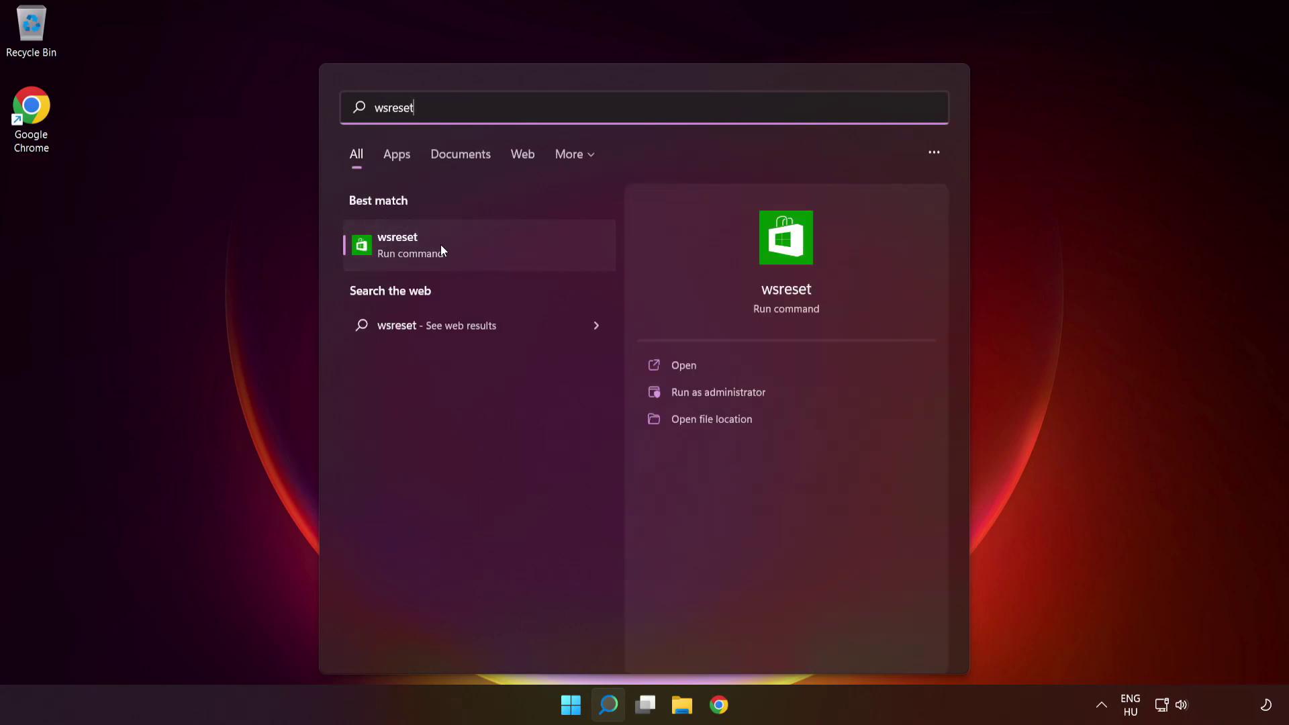
left_click(479, 251)
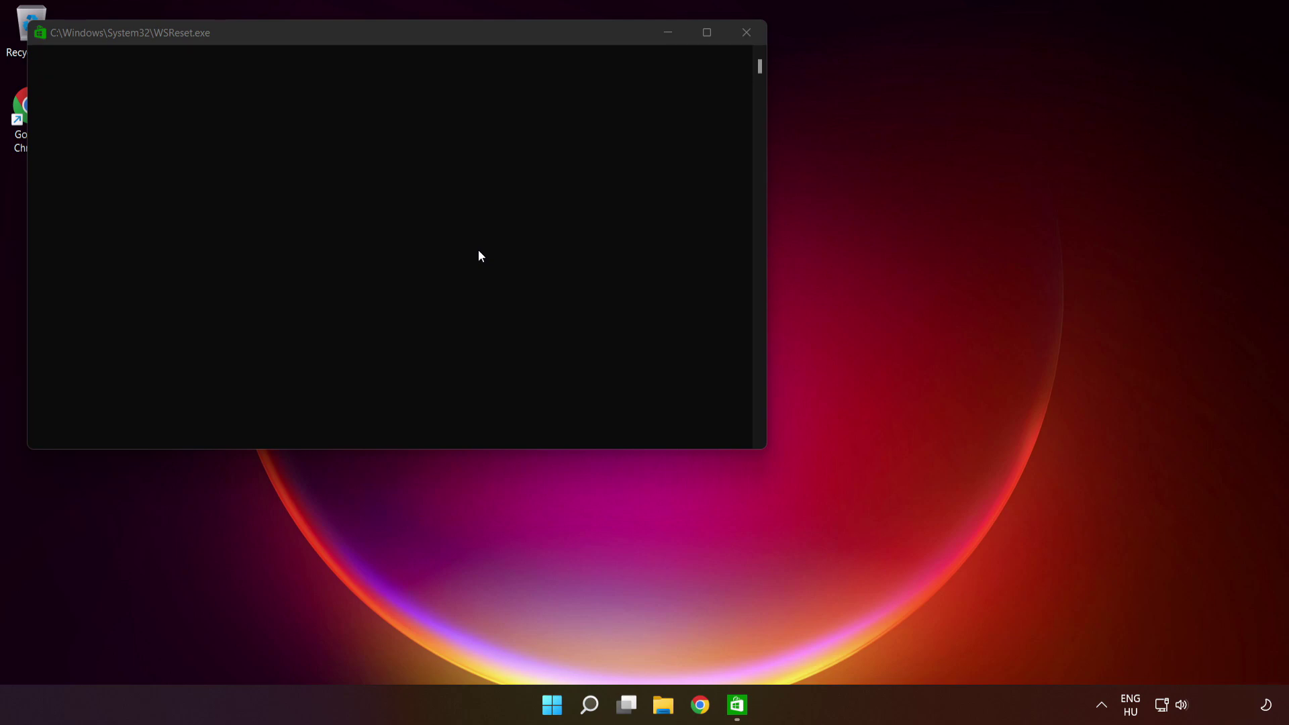
Let the WSReset console finish and maximize the Microsoft Store window when it reopens
left_click(576, 33)
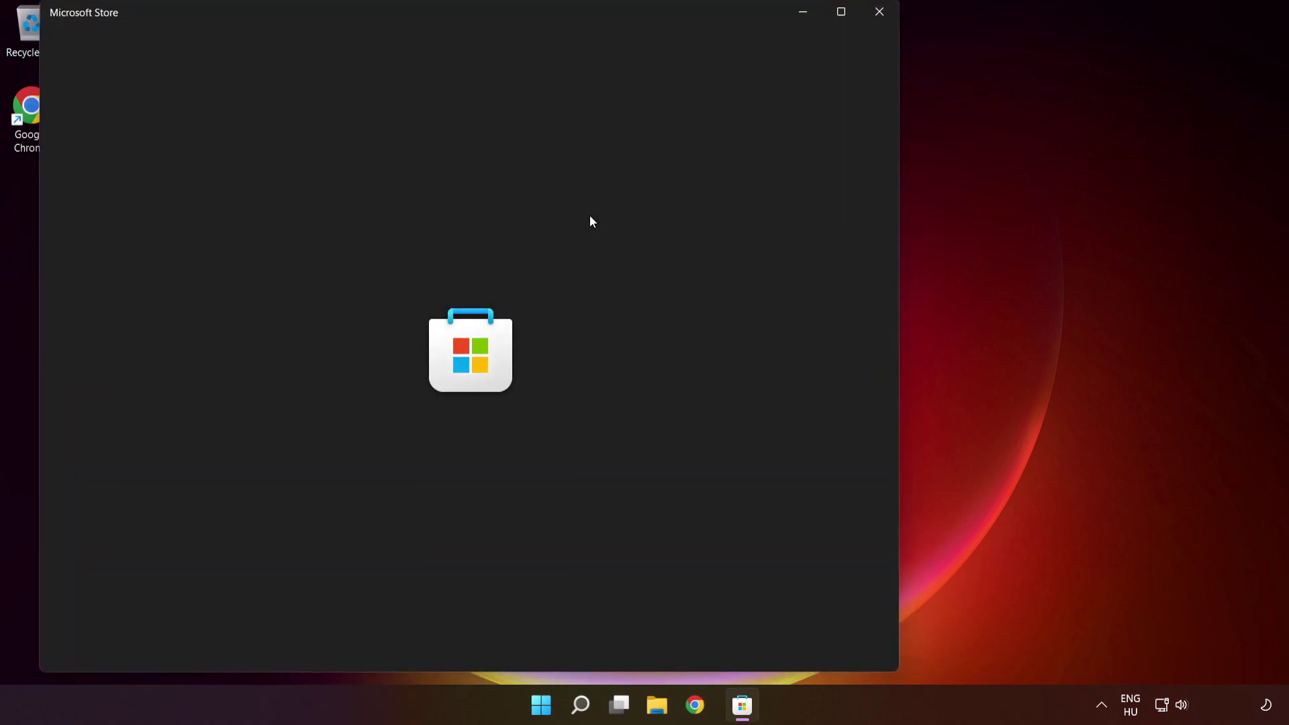
left_click(846, 19)
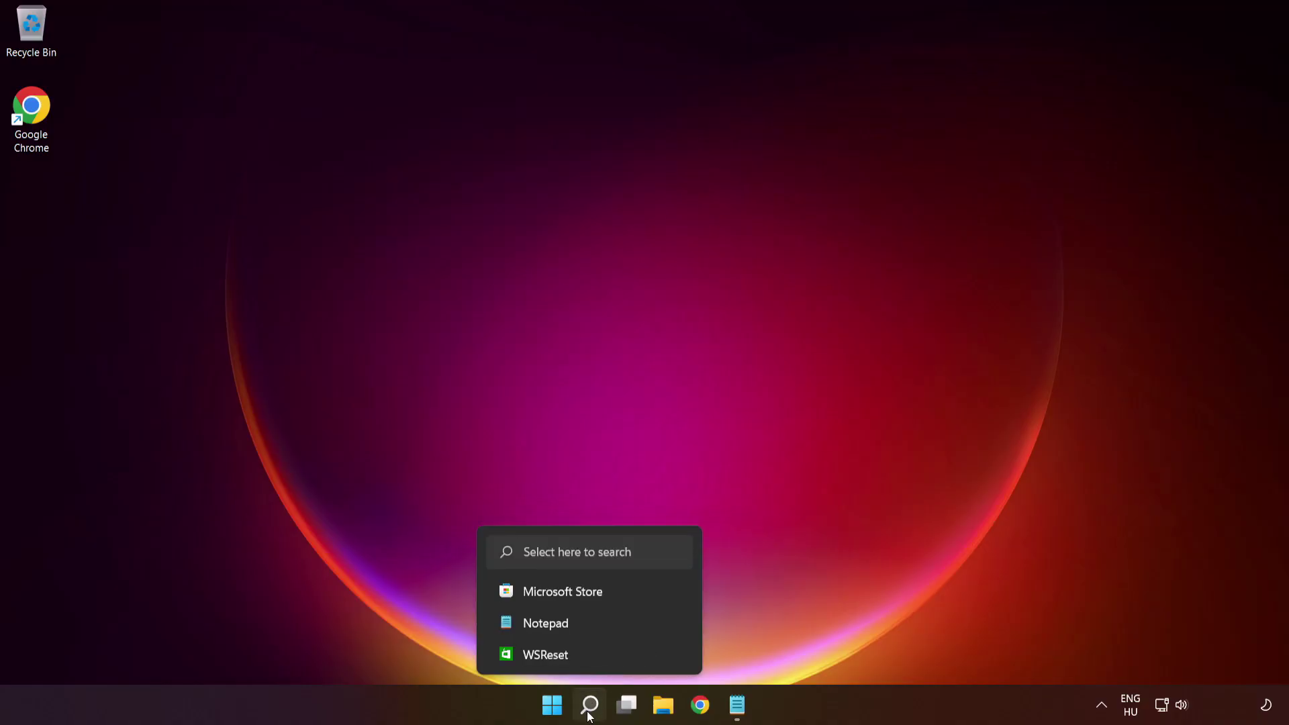
Search for 'services' and launch the Services app
left_click(590, 706)
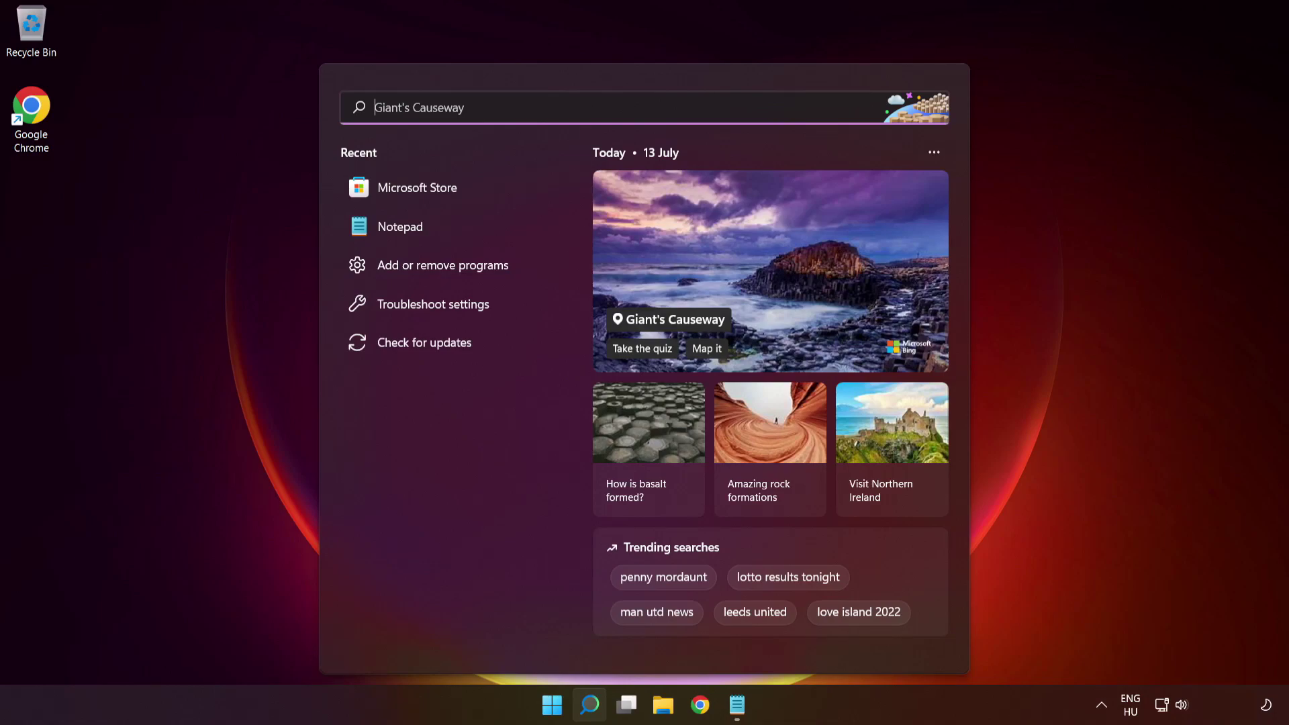
type("services")
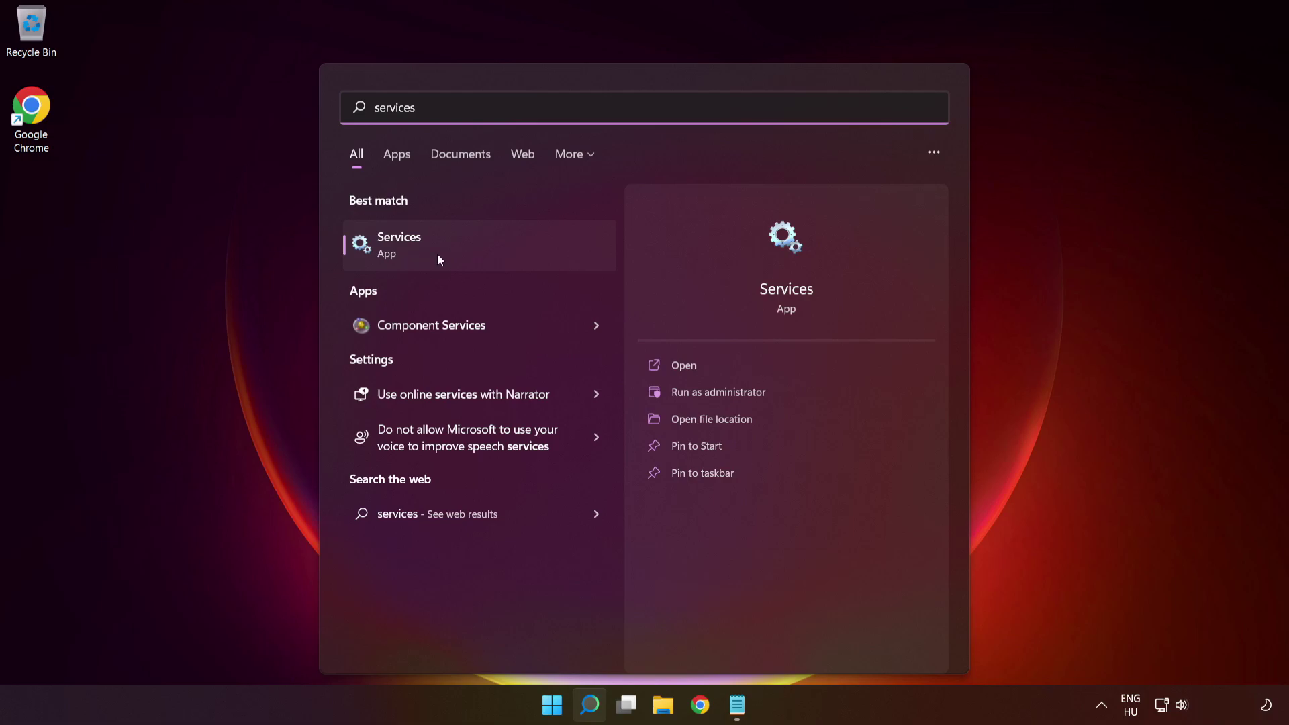
left_click(495, 247)
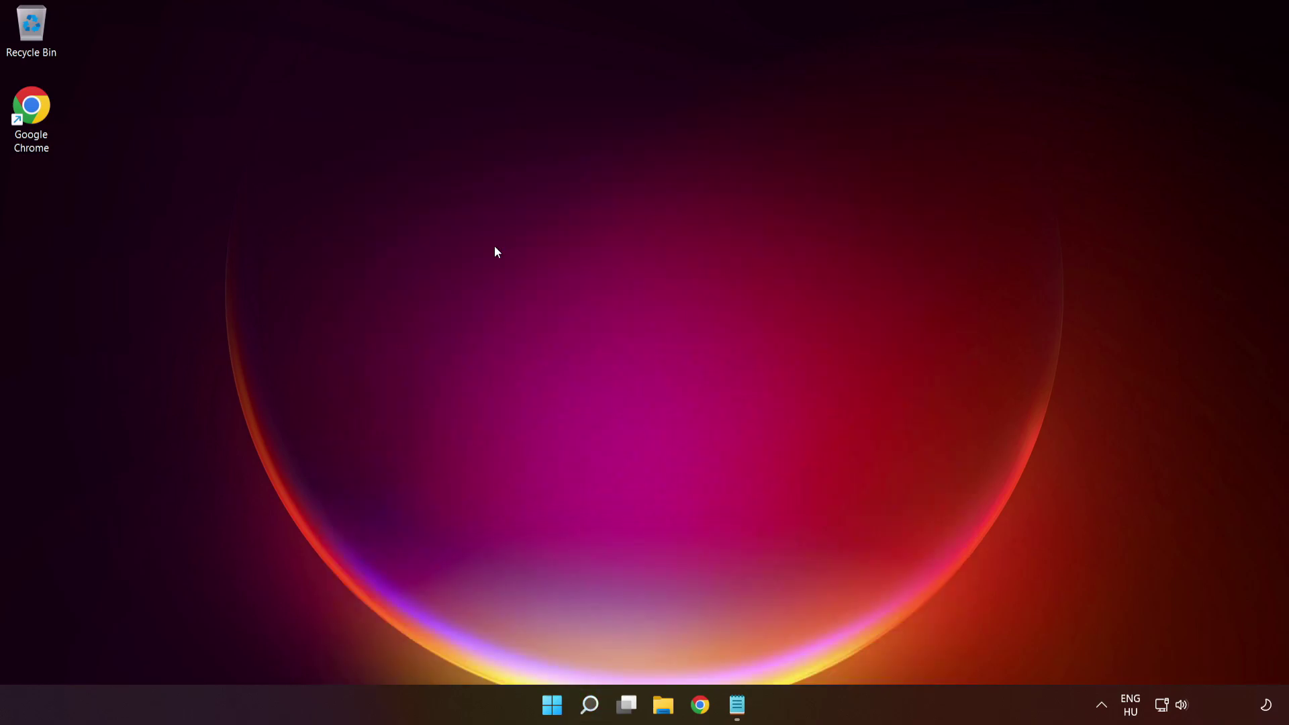
Set IP Helper's startup type to Automatic and apply, then jump to the Xbox services
key("i")
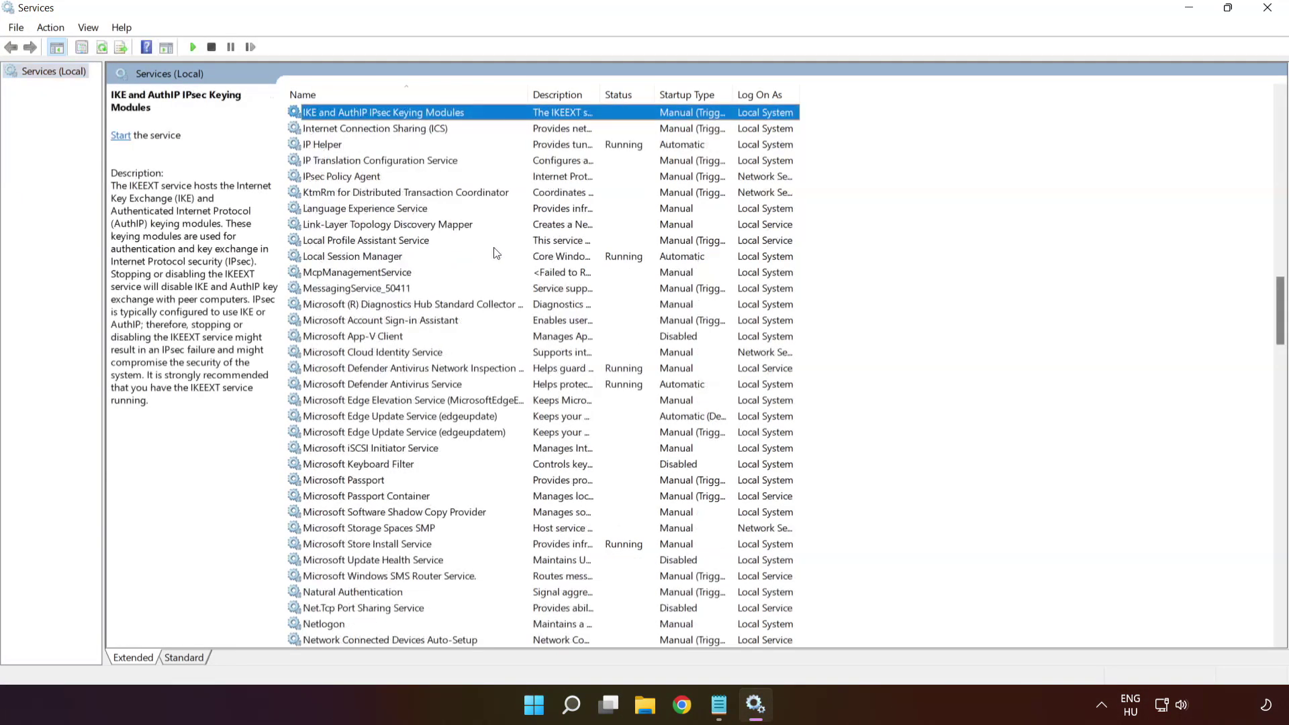
left_click(369, 145)
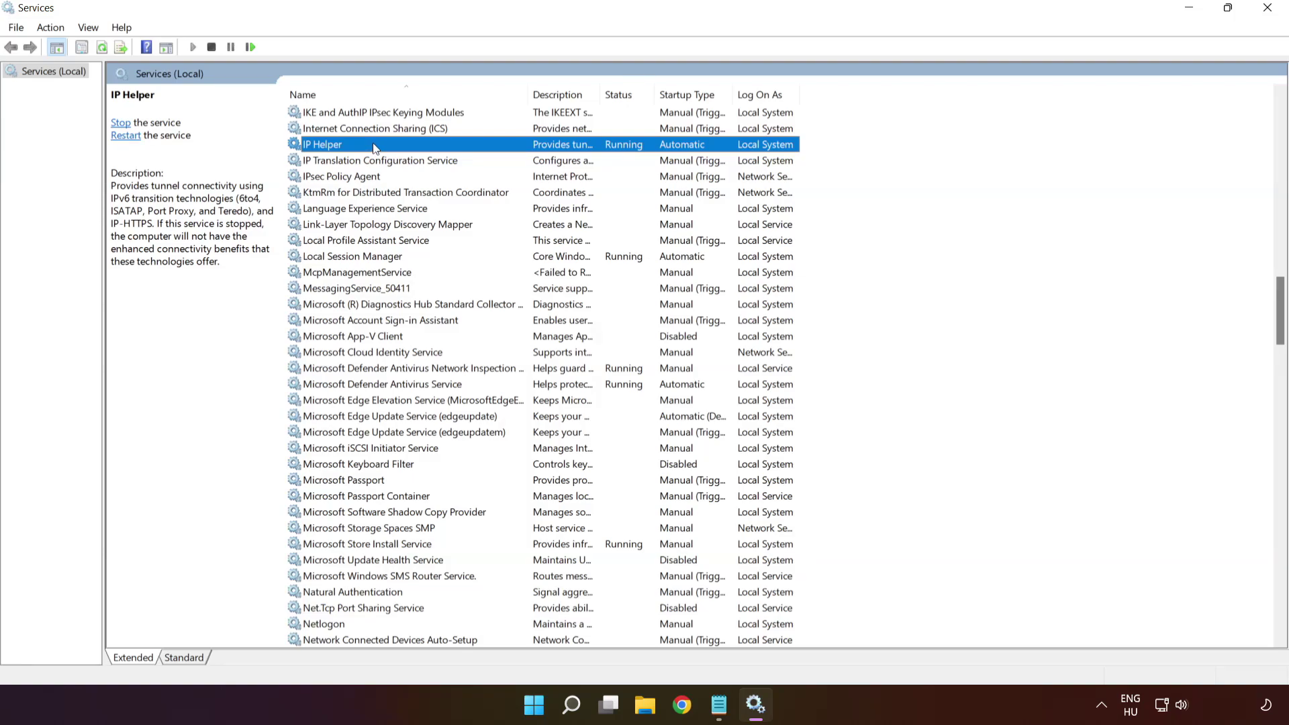
right_click(374, 149)
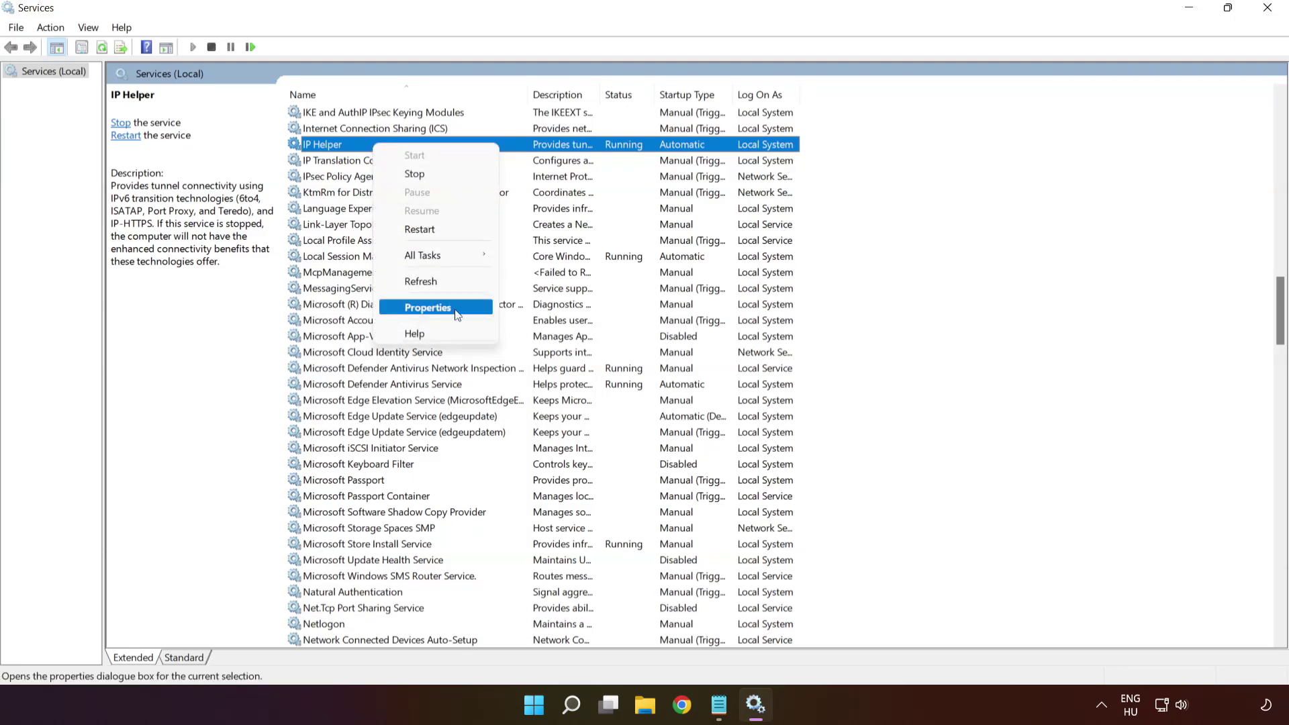
left_click(433, 310)
left_click(622, 334)
left_click(623, 342)
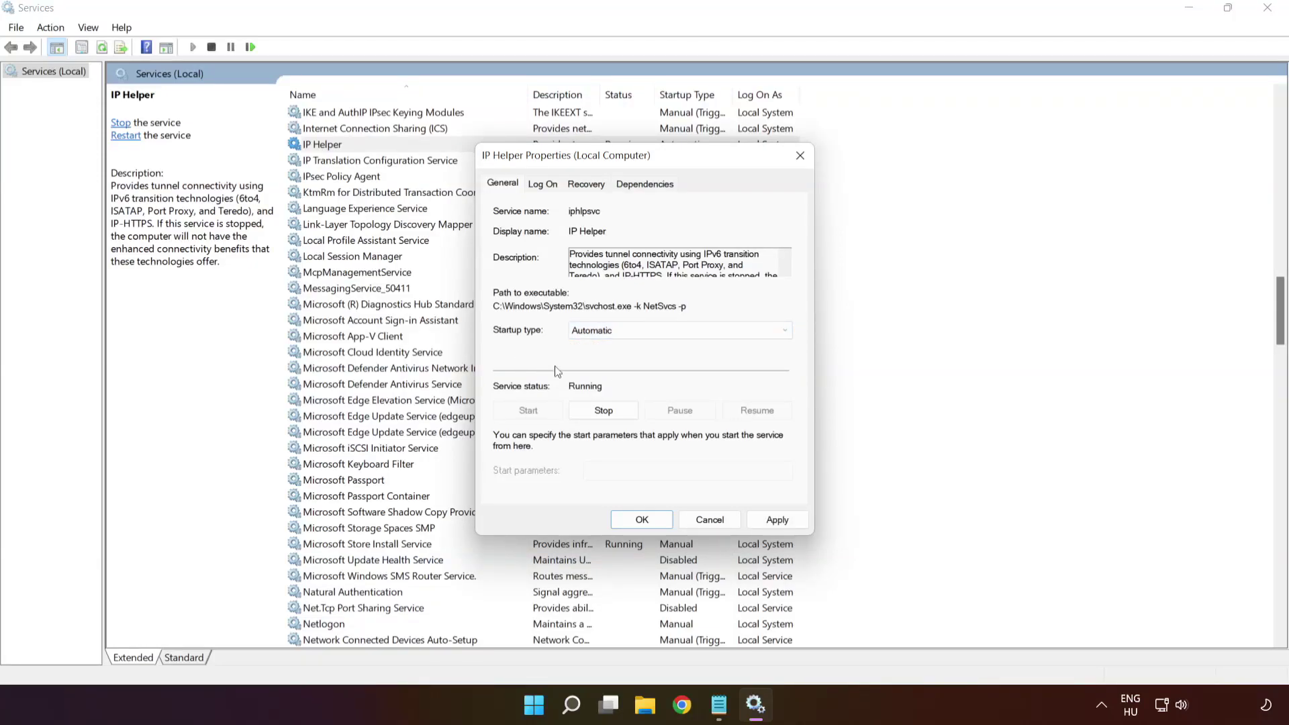
left_click(777, 520)
left_click(642, 520)
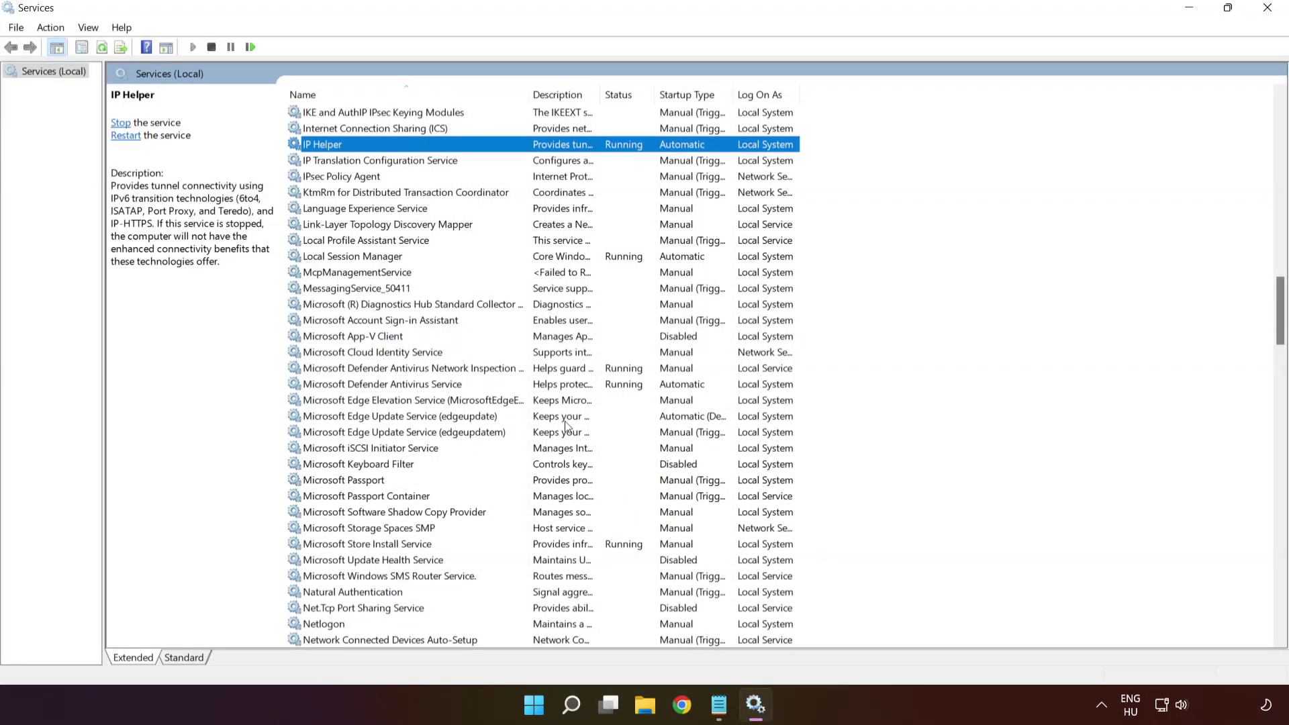
key("x")
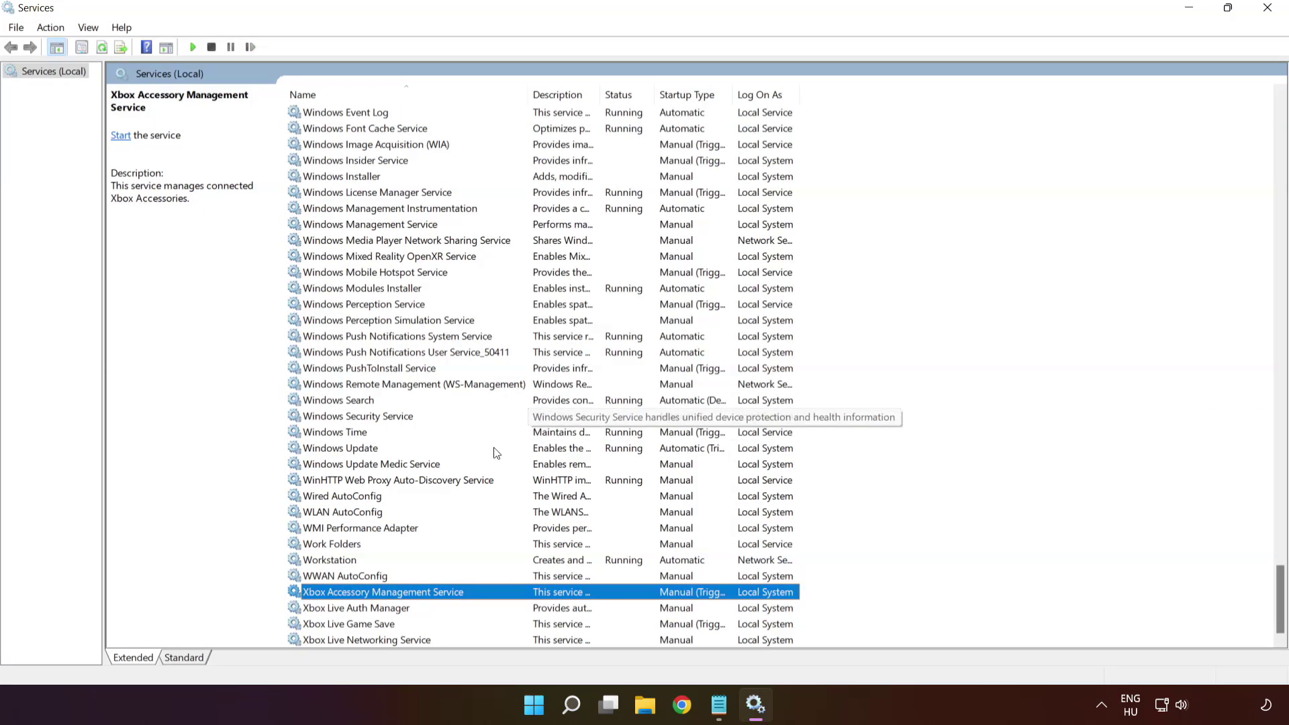
Set Xbox Accessory Management Service to Automatic startup and start the service
right_click(380, 597)
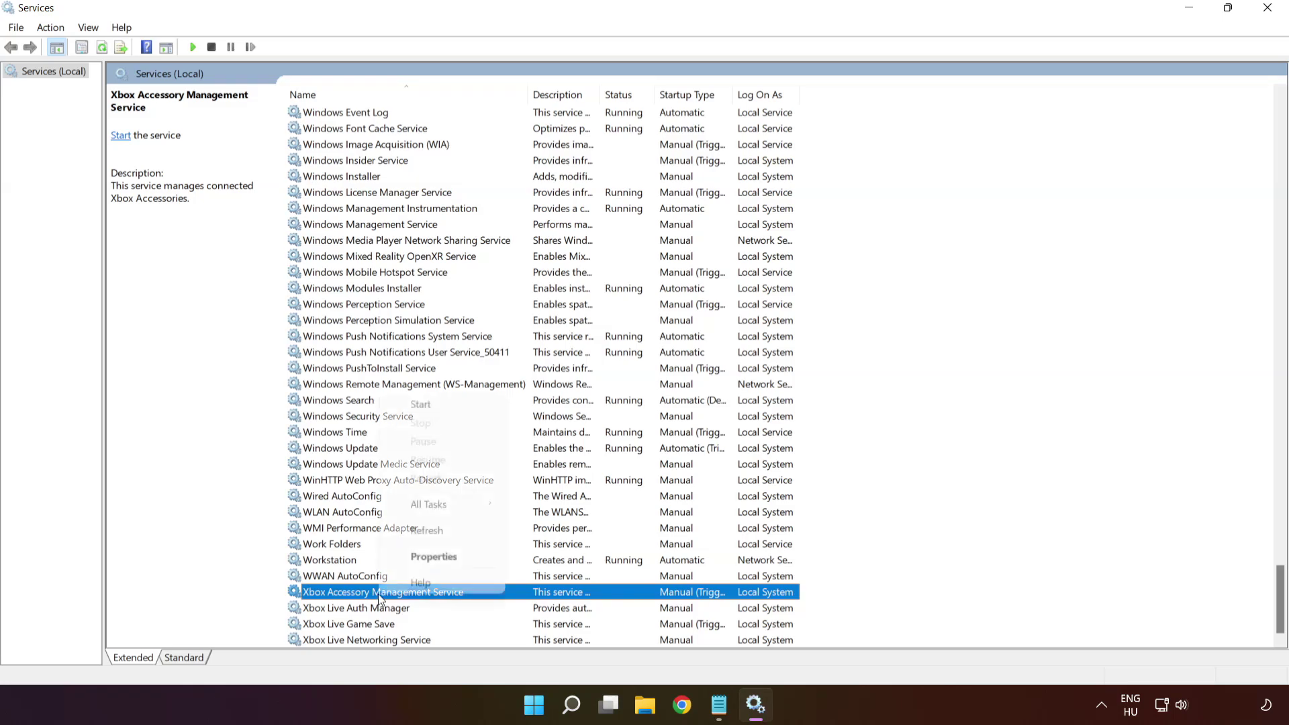
left_click(414, 561)
left_click(594, 331)
left_click(596, 353)
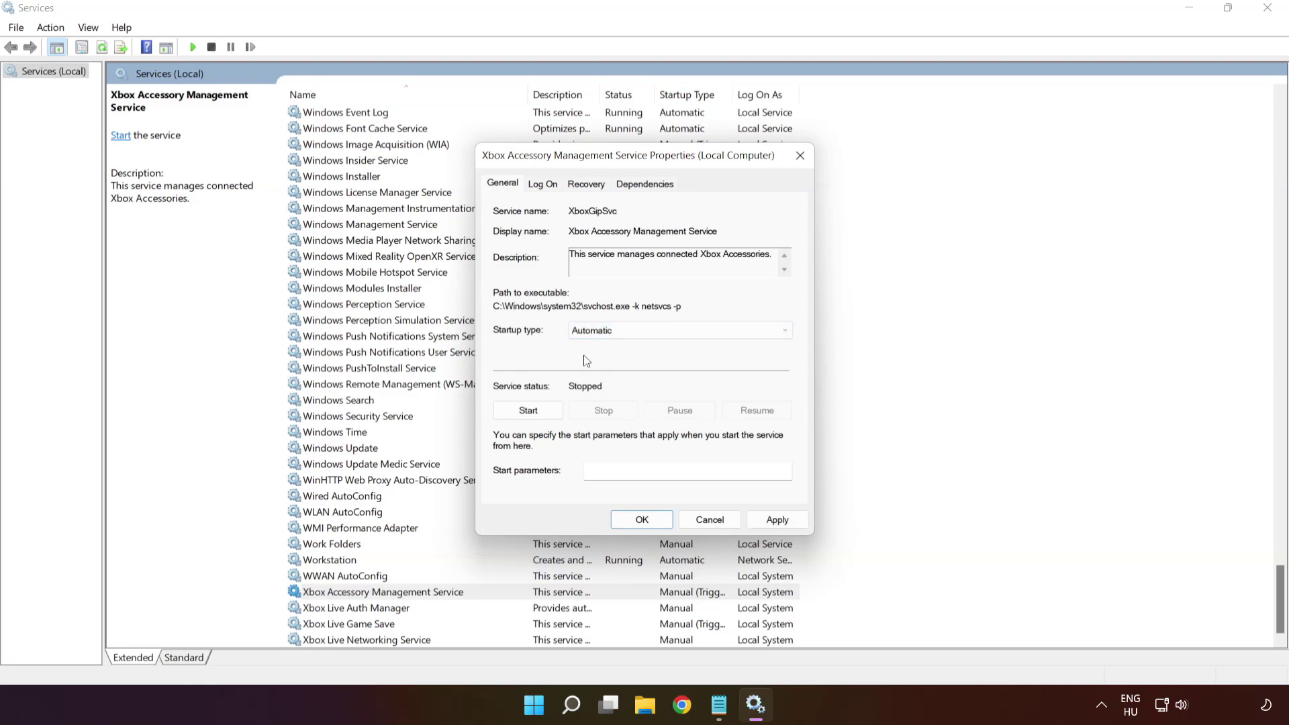
left_click(780, 522)
left_click(527, 413)
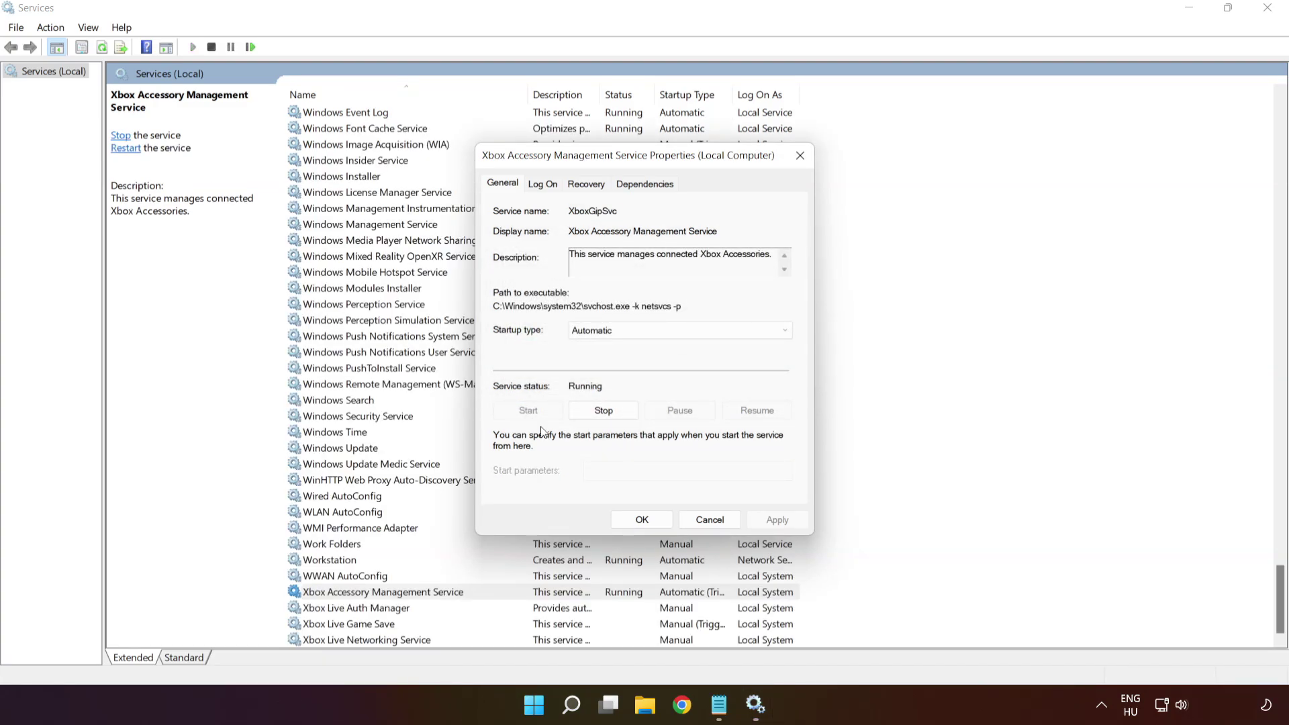
left_click(644, 518)
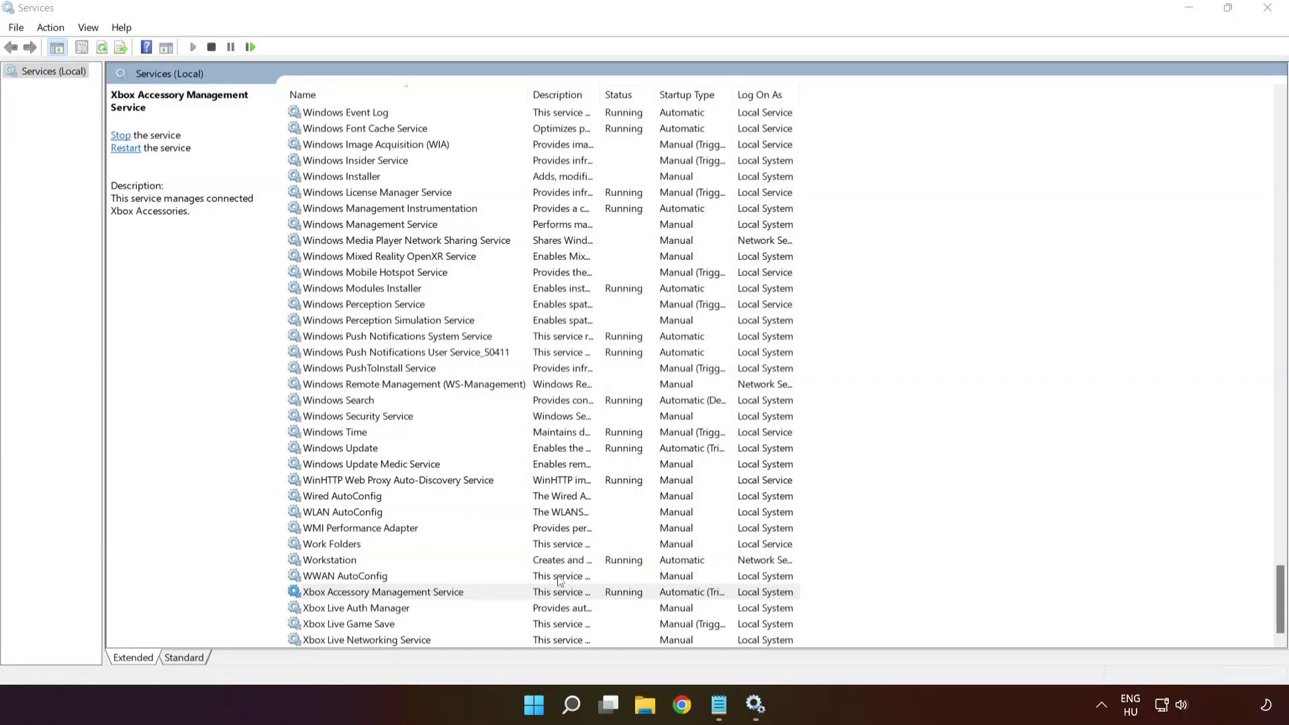
left_click(424, 611)
Set Xbox Live Auth Manager to Automatic startup and start the service
right_click(454, 613)
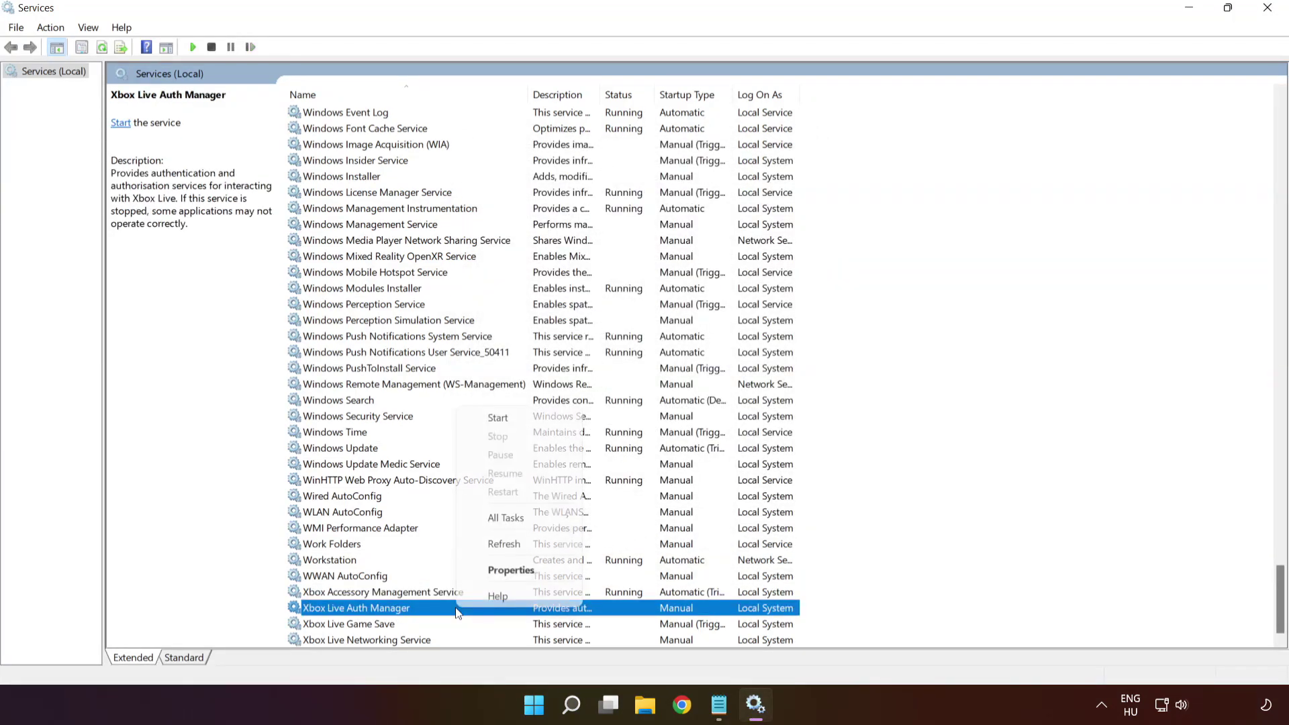
left_click(499, 576)
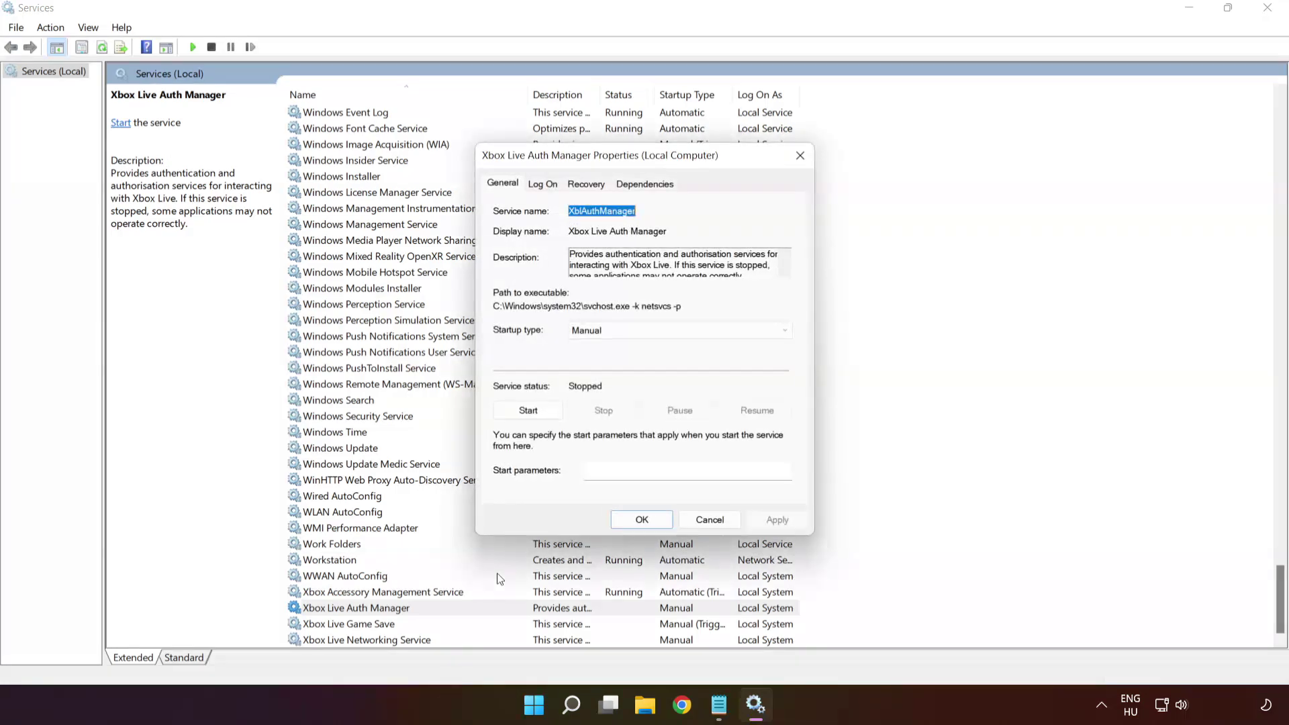
left_click(630, 333)
left_click(624, 359)
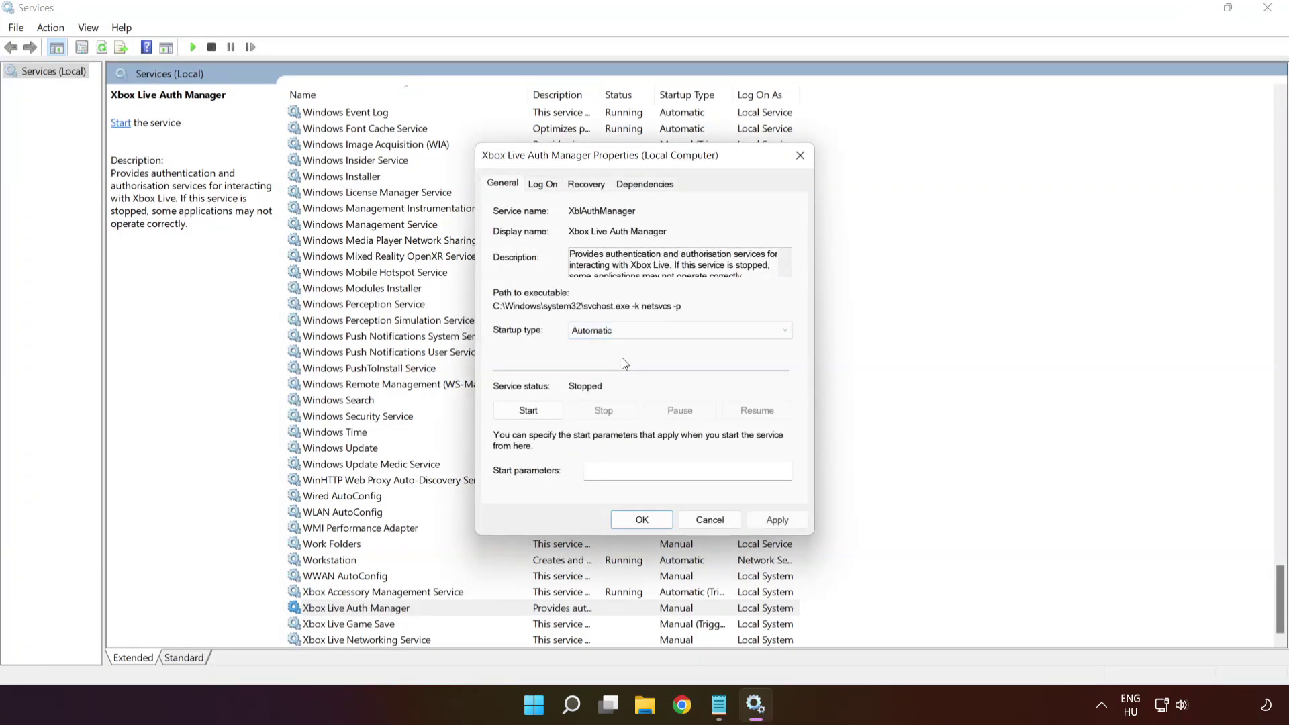
left_click(777, 518)
left_click(530, 417)
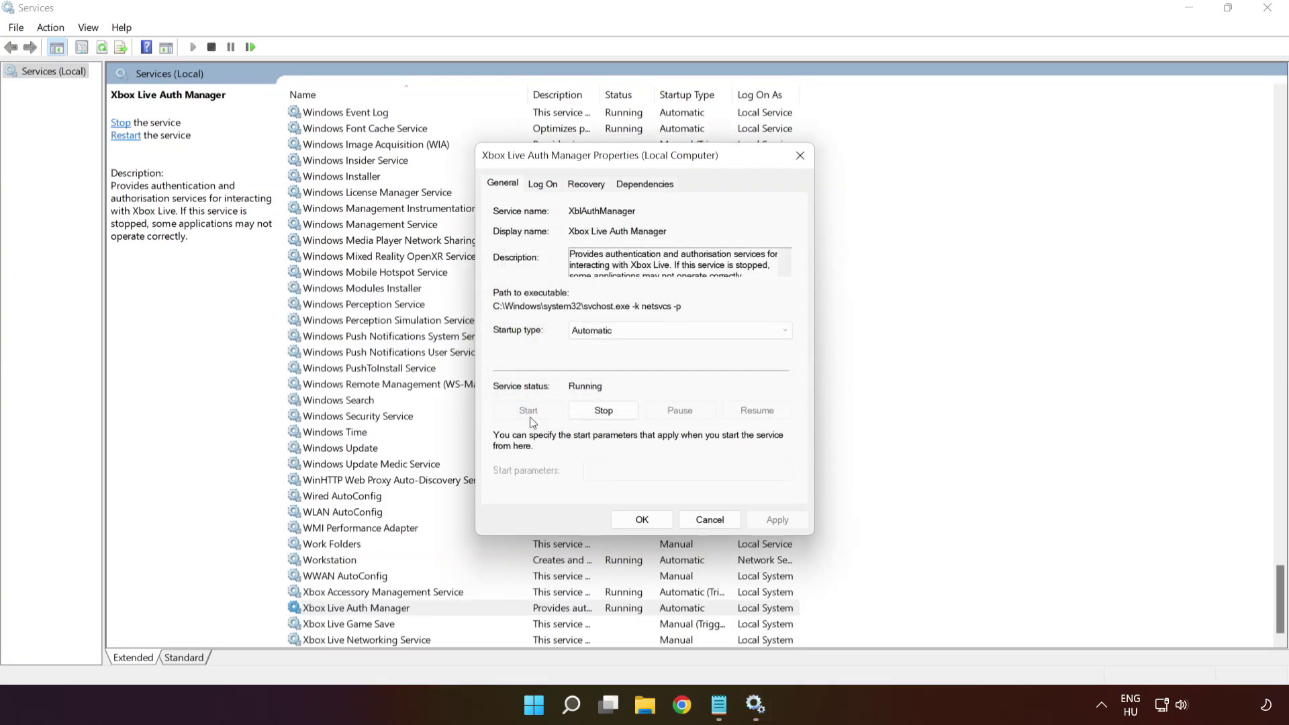
left_click(641, 521)
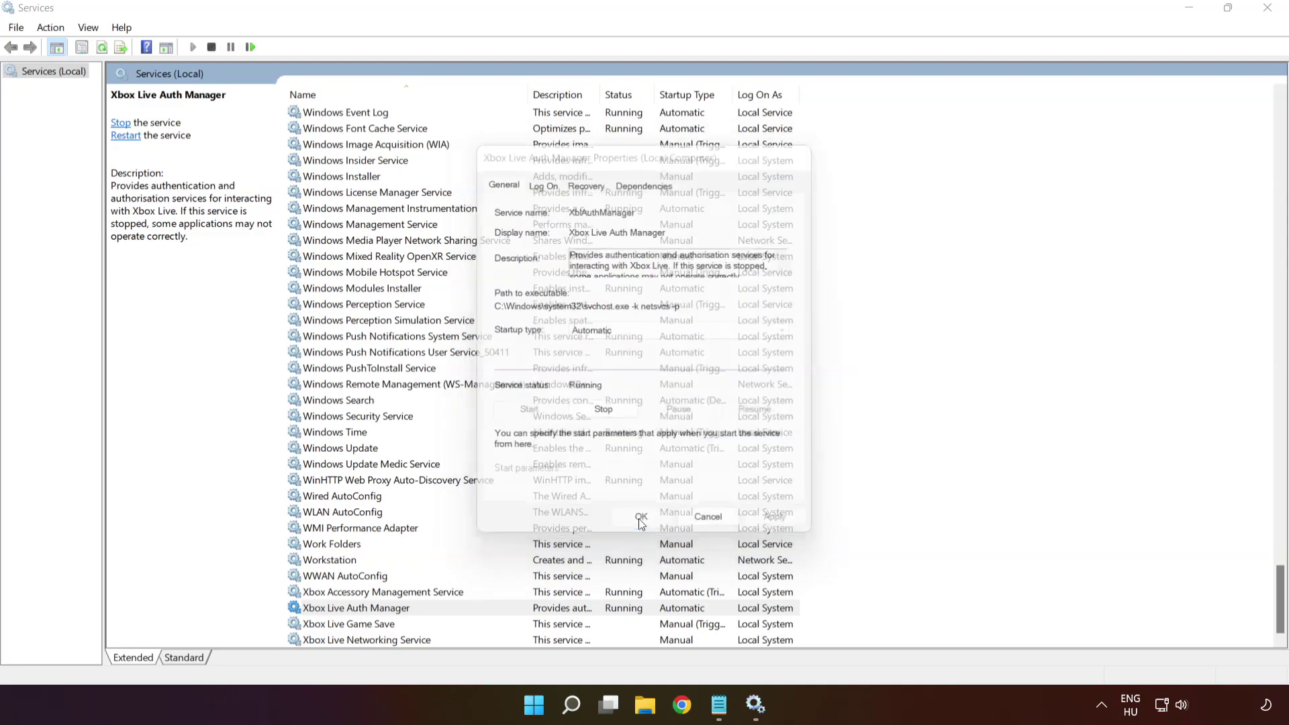
Set Xbox Live Game Save to Automatic startup and start the service
left_click(373, 631)
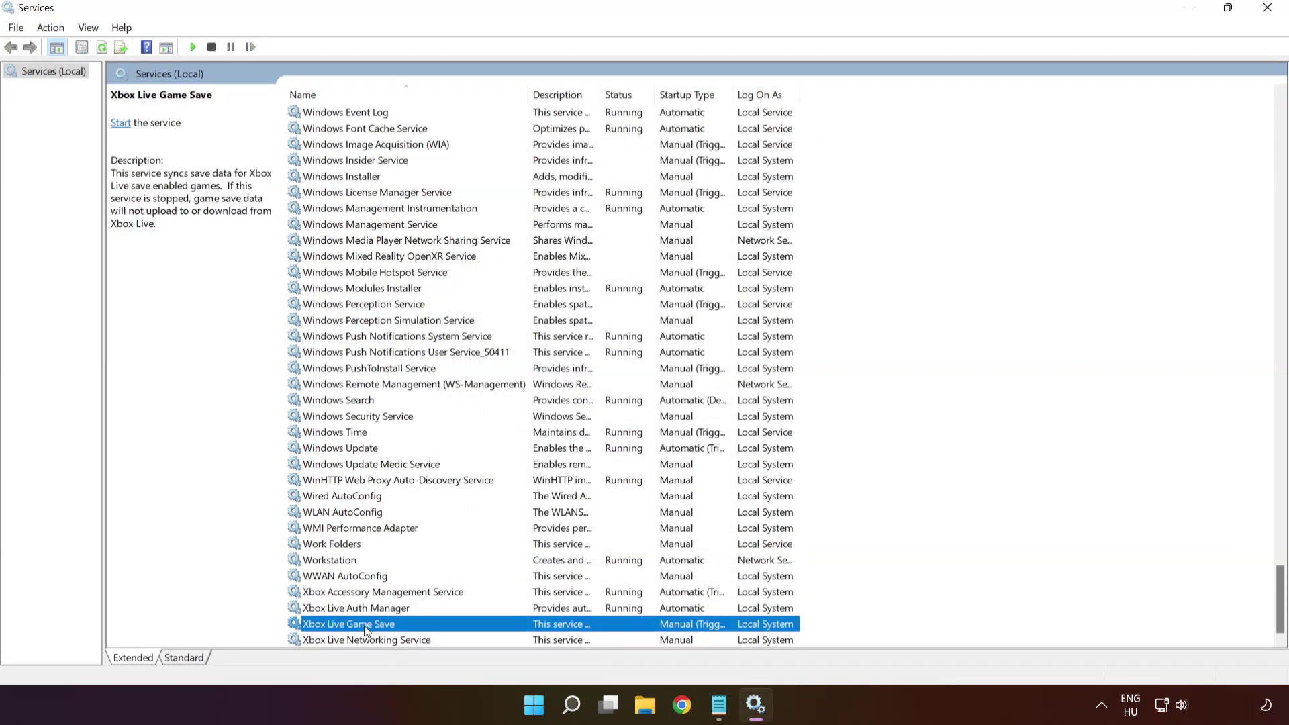
right_click(437, 629)
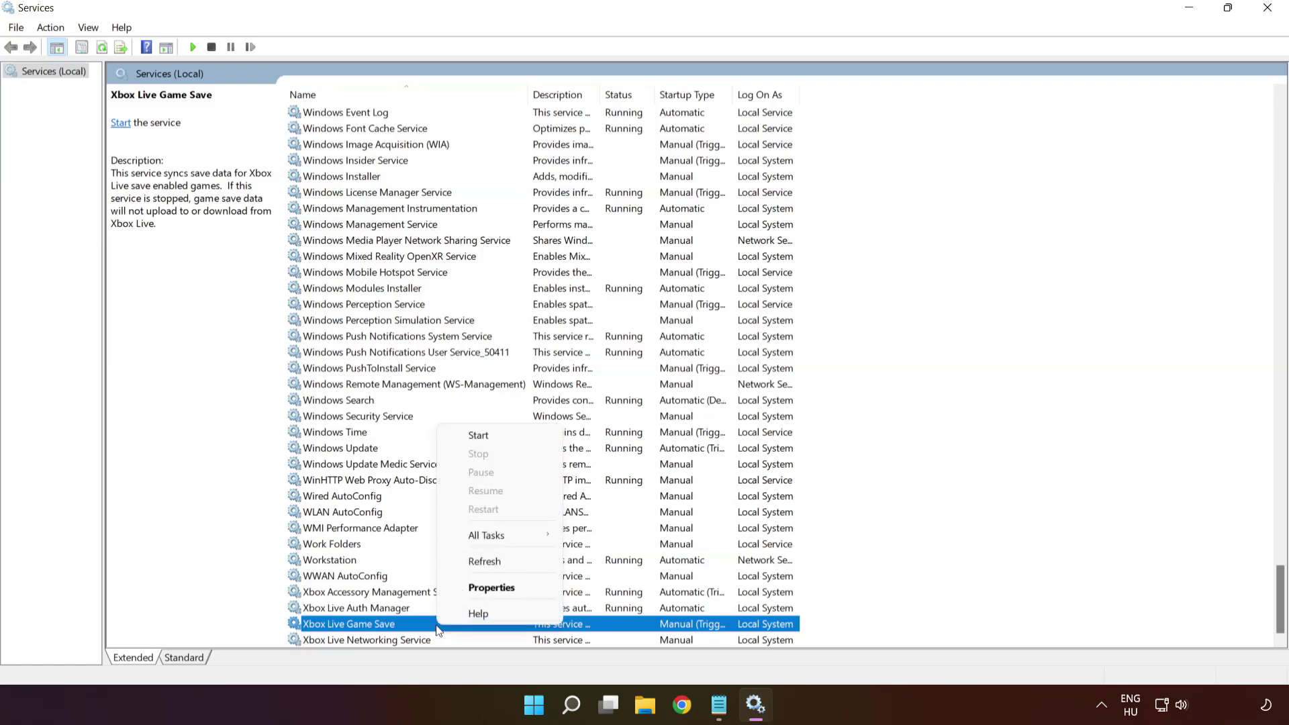
left_click(482, 593)
left_click(603, 330)
left_click(603, 358)
left_click(779, 522)
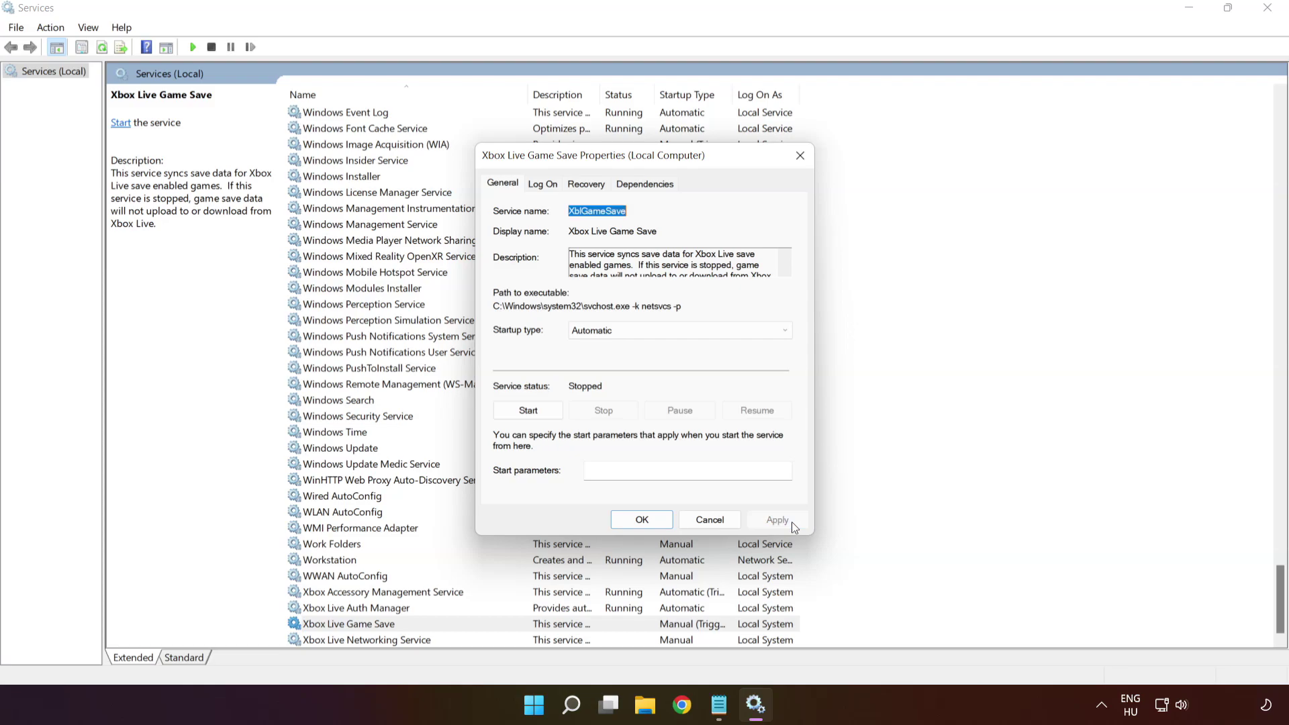
left_click(529, 410)
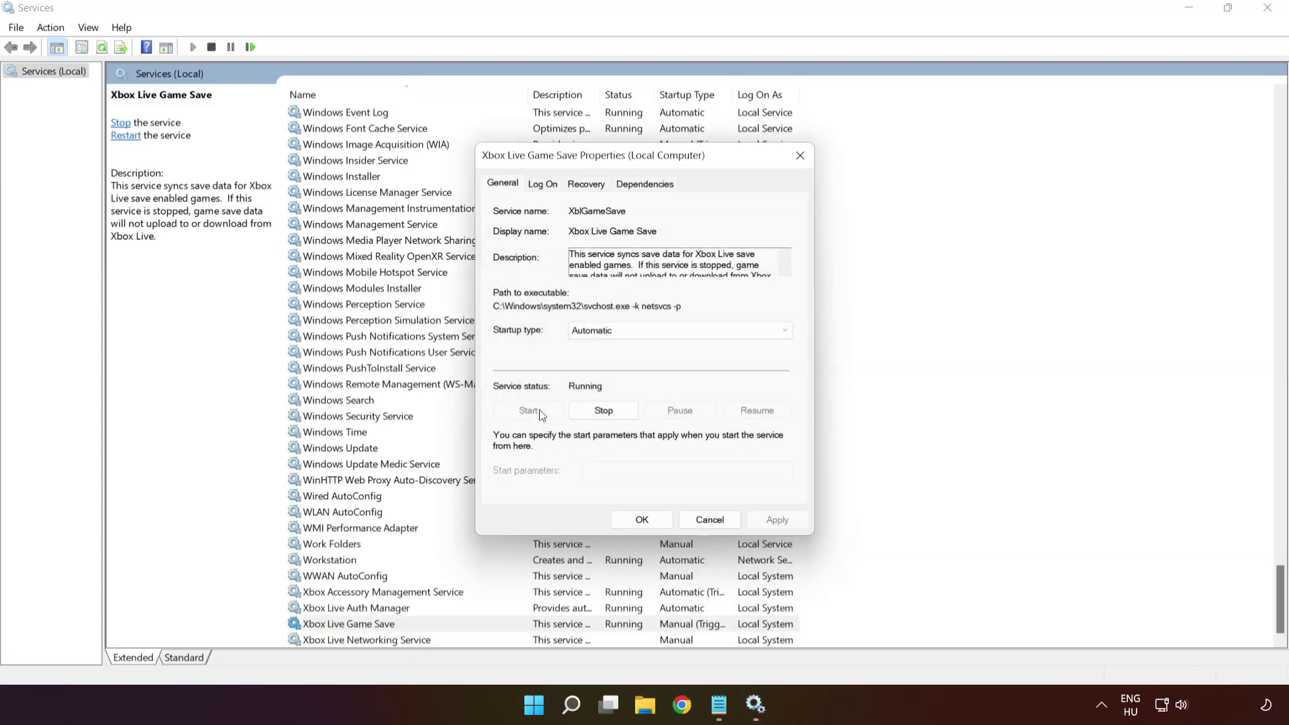
left_click(639, 522)
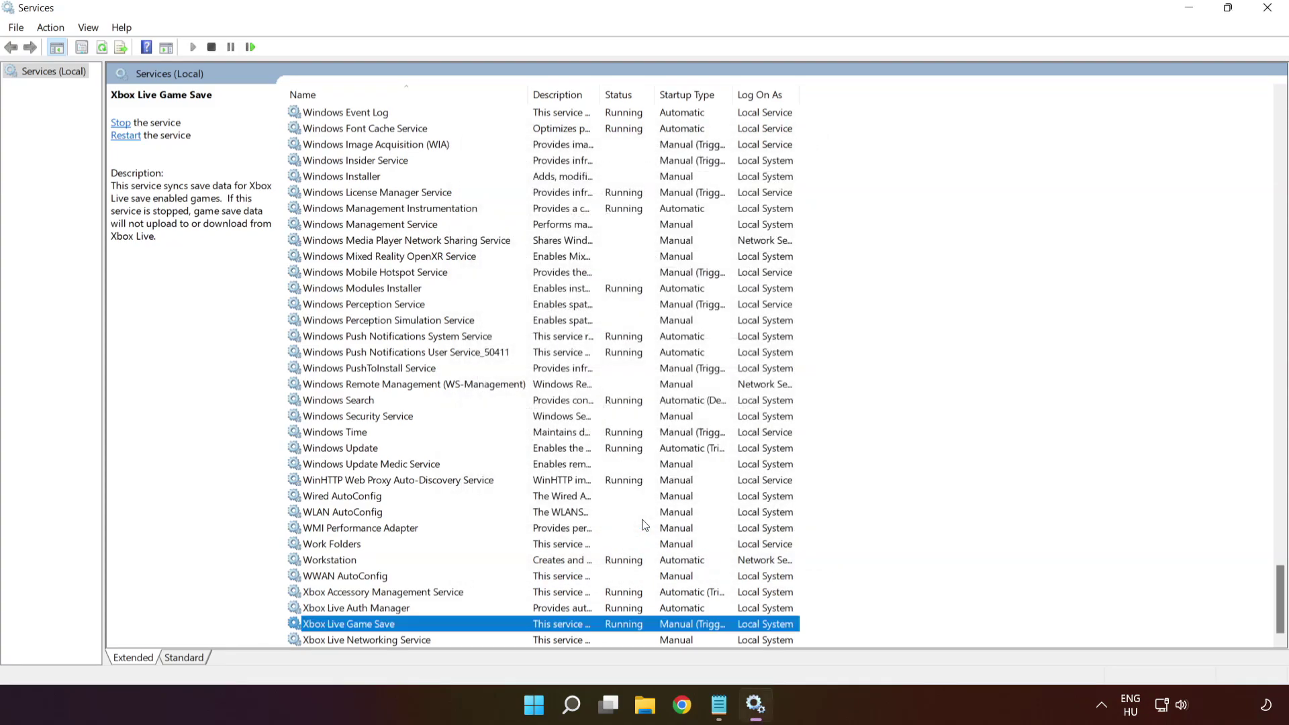
Set Xbox Live Networking Service to Automatic startup and start the service
left_click(464, 642)
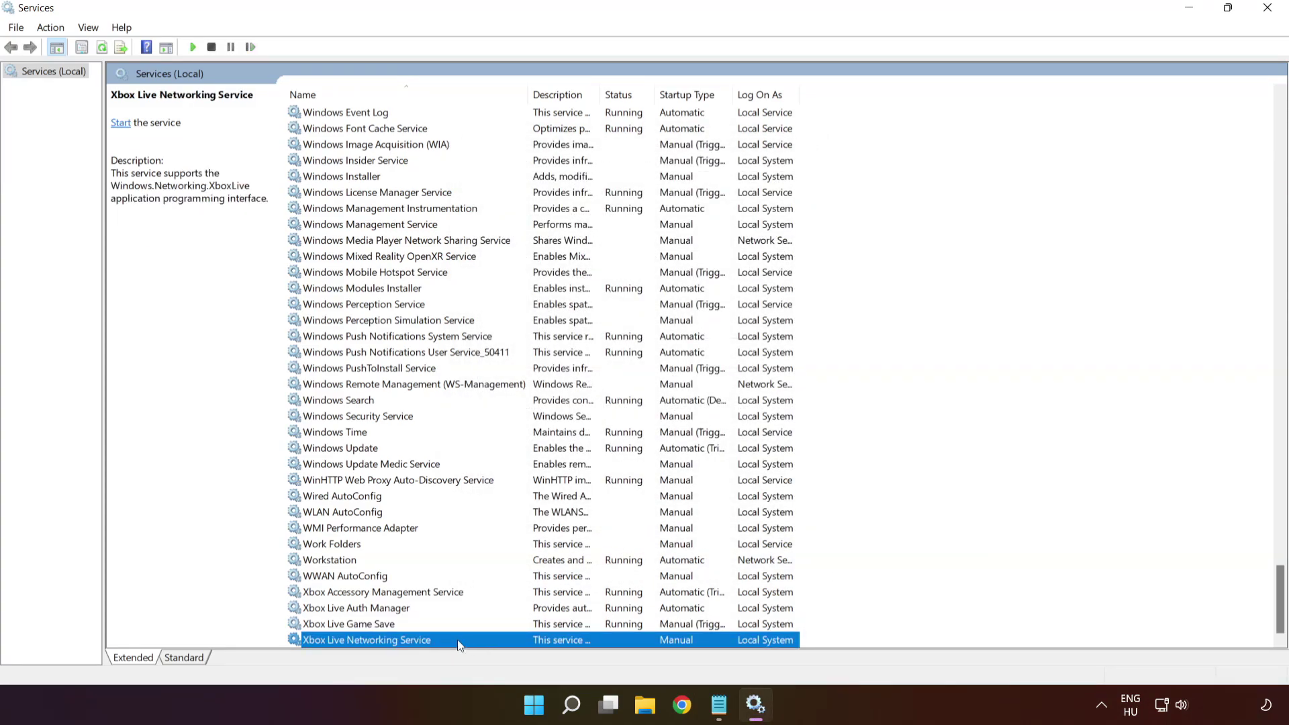
right_click(465, 643)
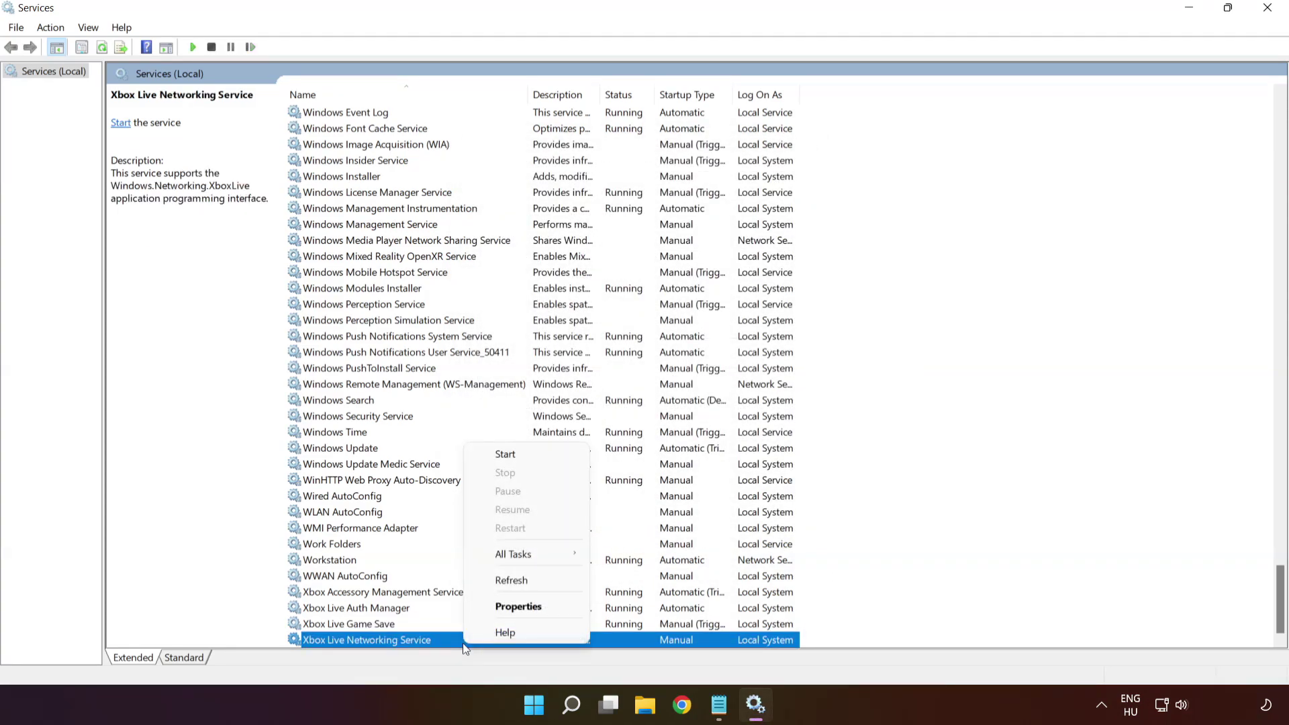
left_click(518, 606)
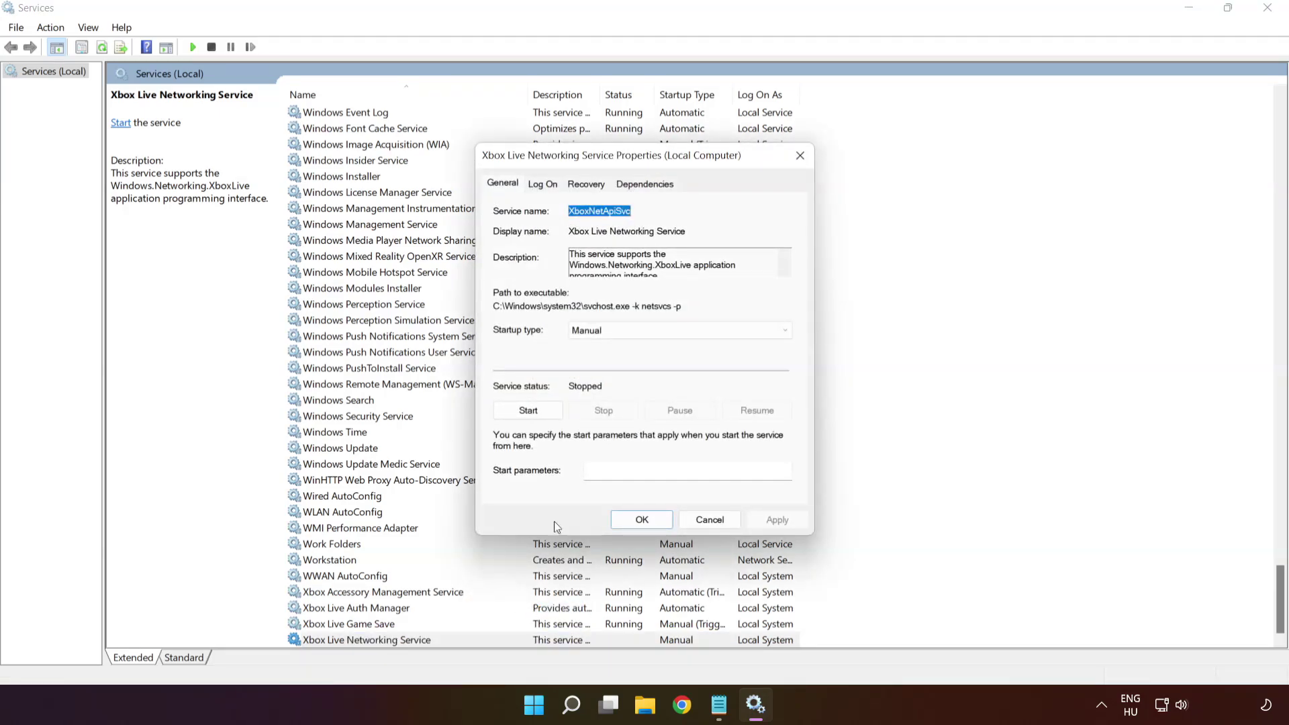
left_click(627, 333)
left_click(627, 357)
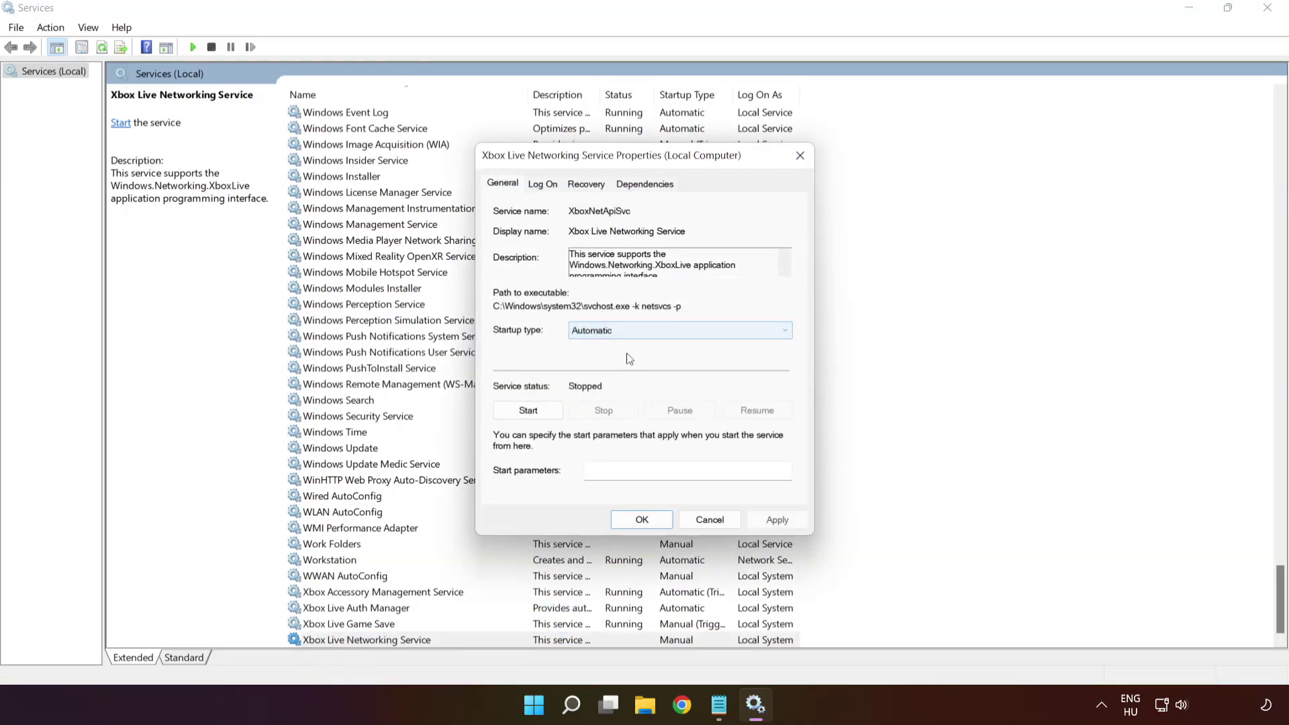
left_click(777, 521)
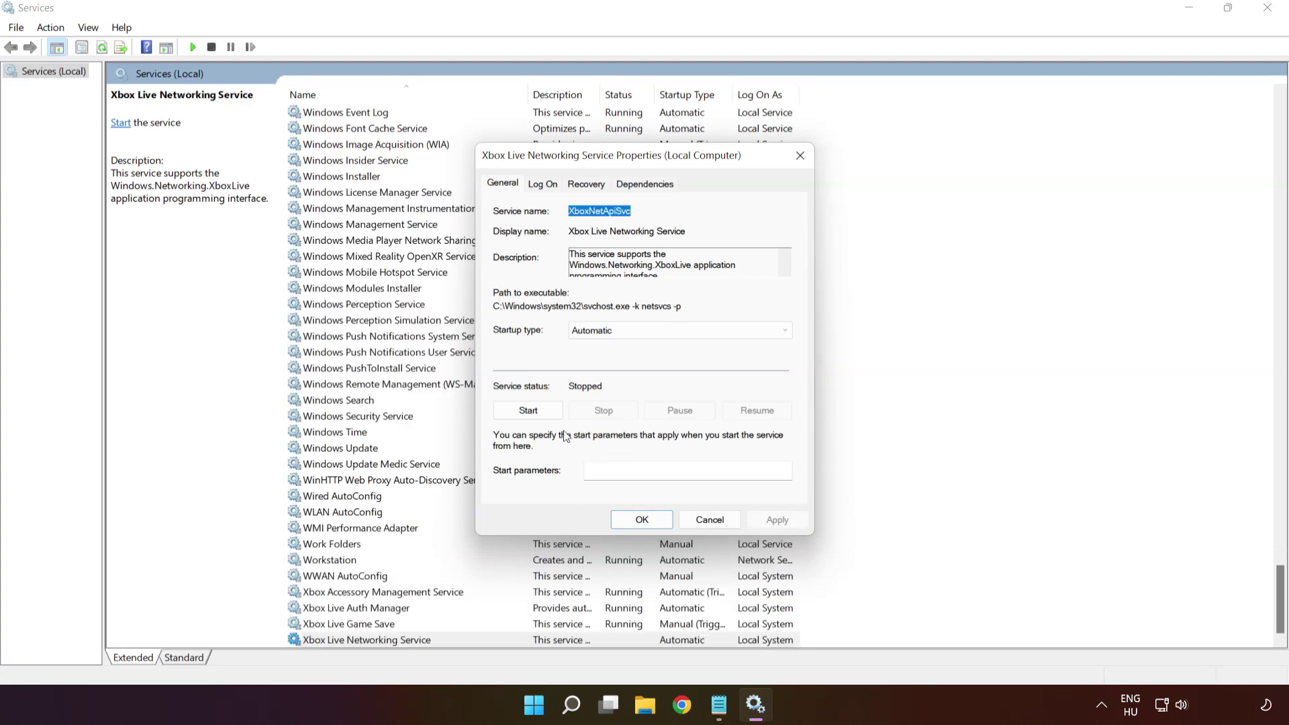
left_click(527, 415)
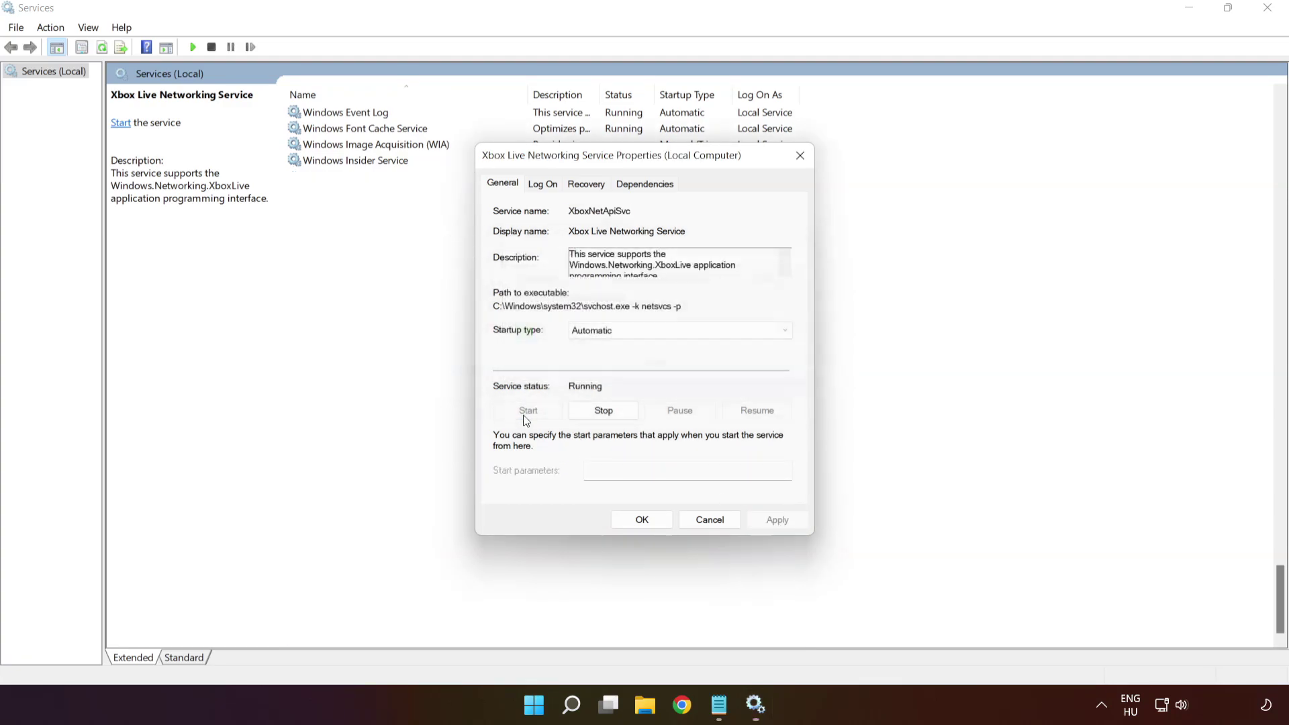
left_click(629, 521)
Set the Microsoft Store Install Service's startup type to Automatic and apply it
key("m")
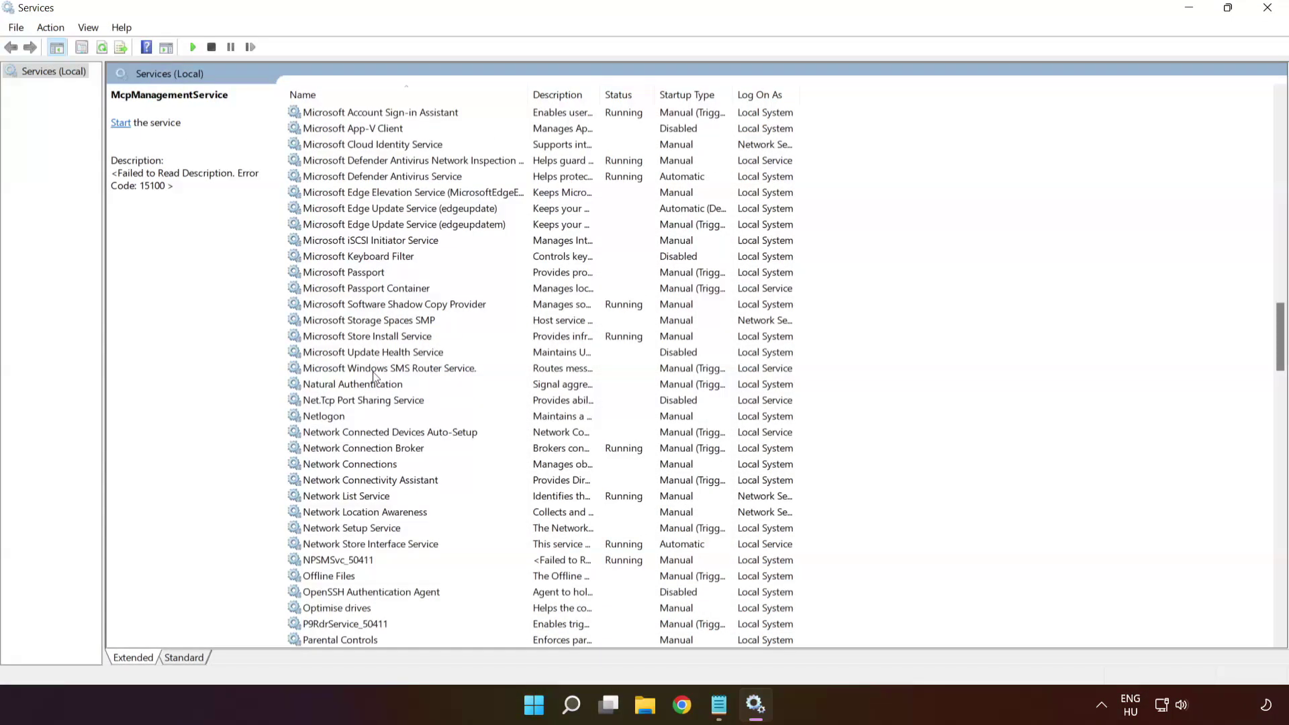
left_click(390, 337)
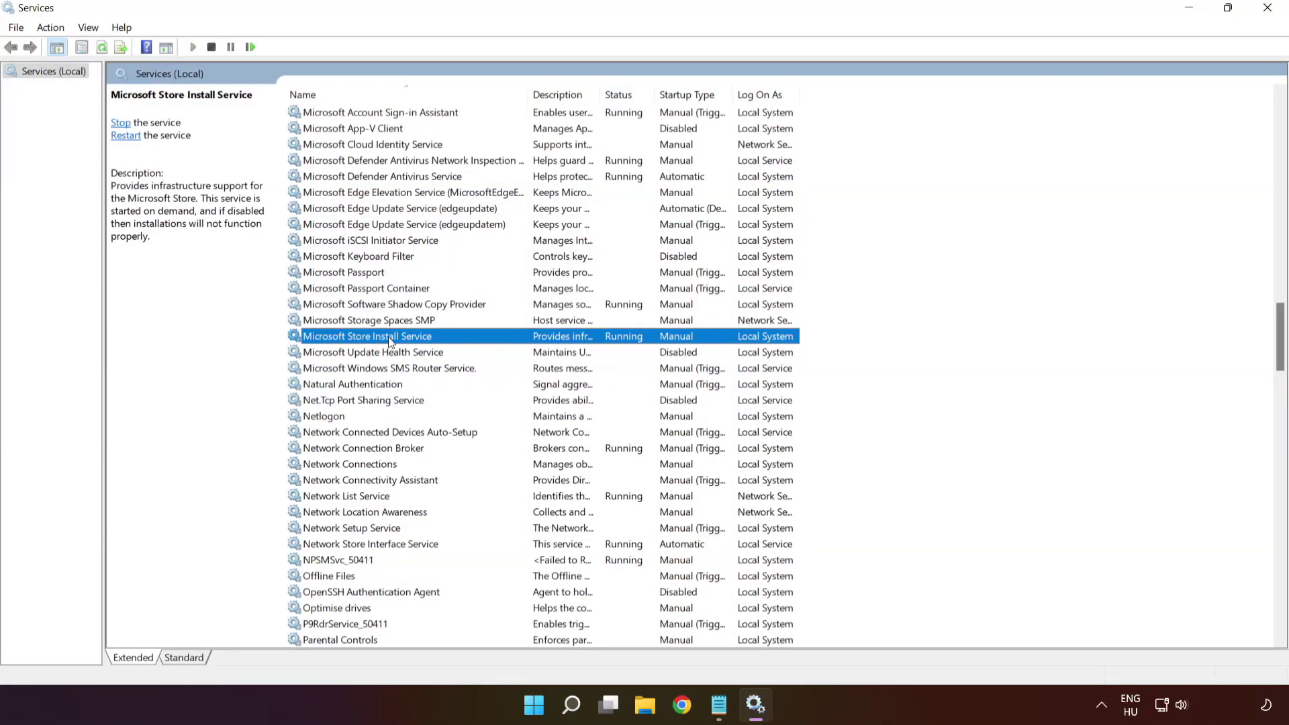
right_click(493, 336)
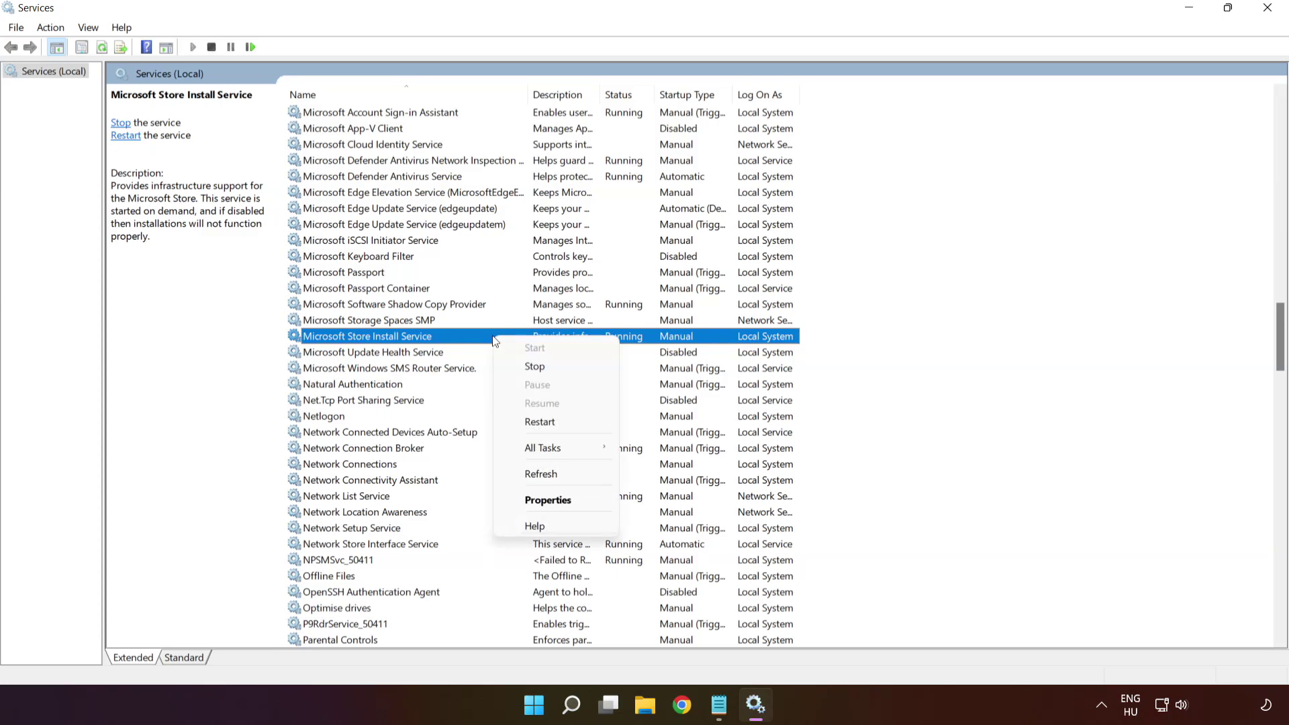
left_click(557, 500)
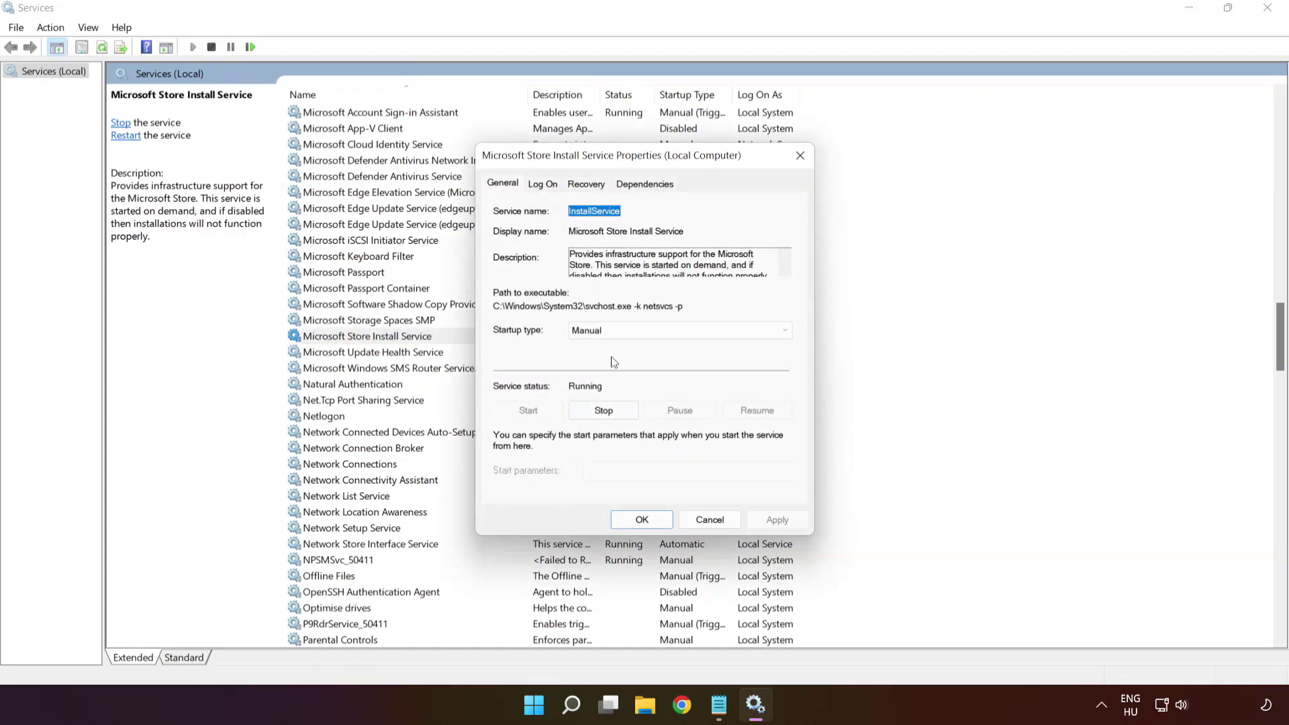
left_click(623, 332)
left_click(620, 356)
left_click(772, 521)
left_click(642, 522)
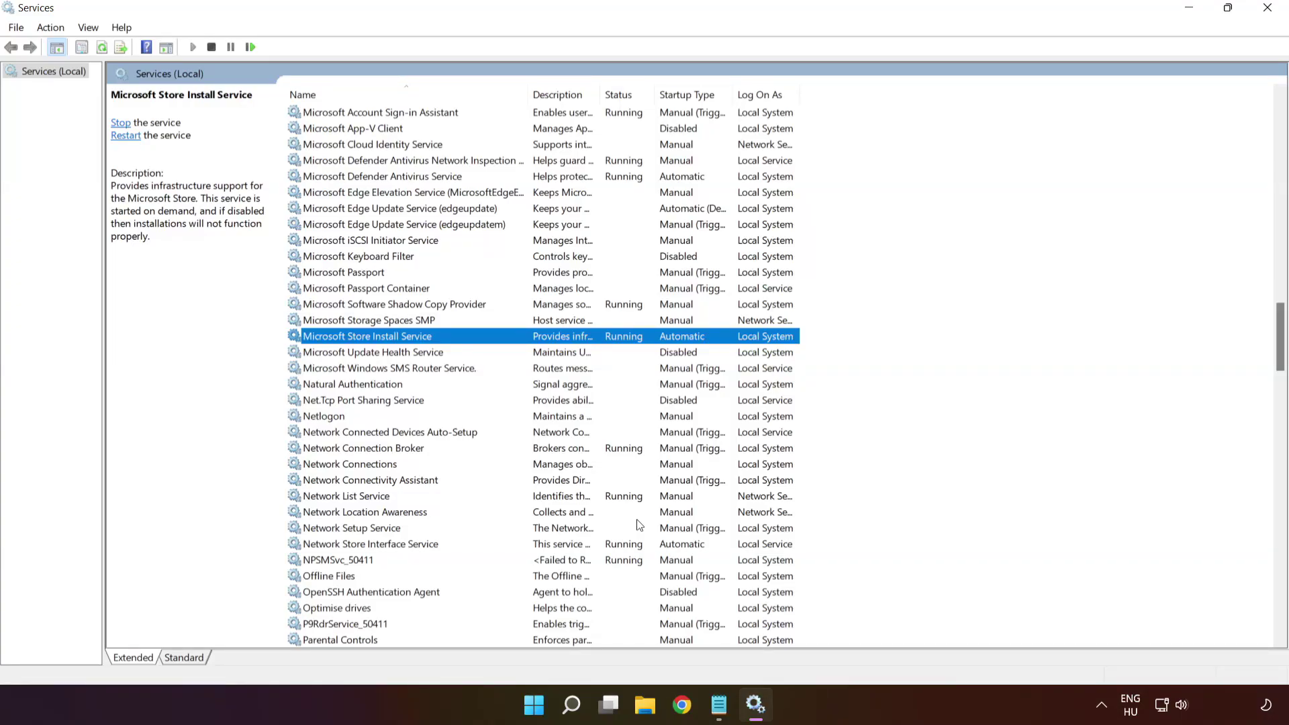
key("b")
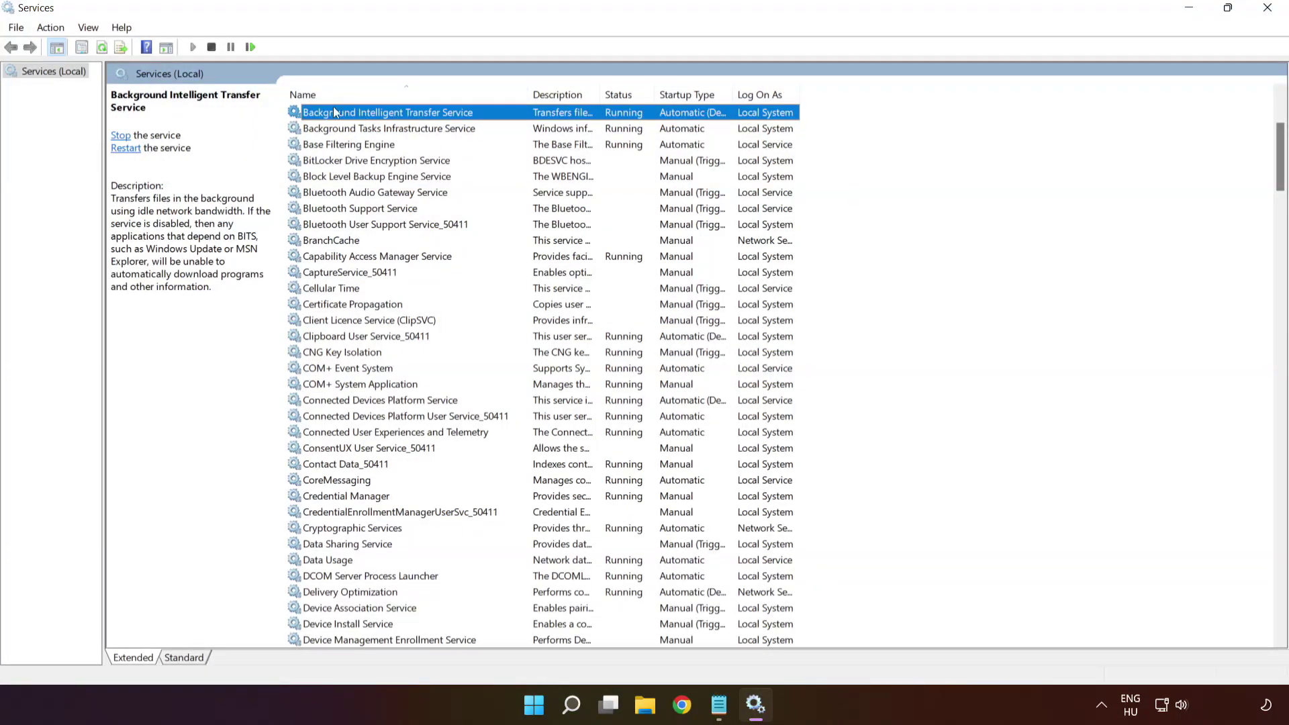
Switch Background Intelligent Transfer Service startup from delayed start to Automatic, then close Services
scroll(388, 123, "up", 2)
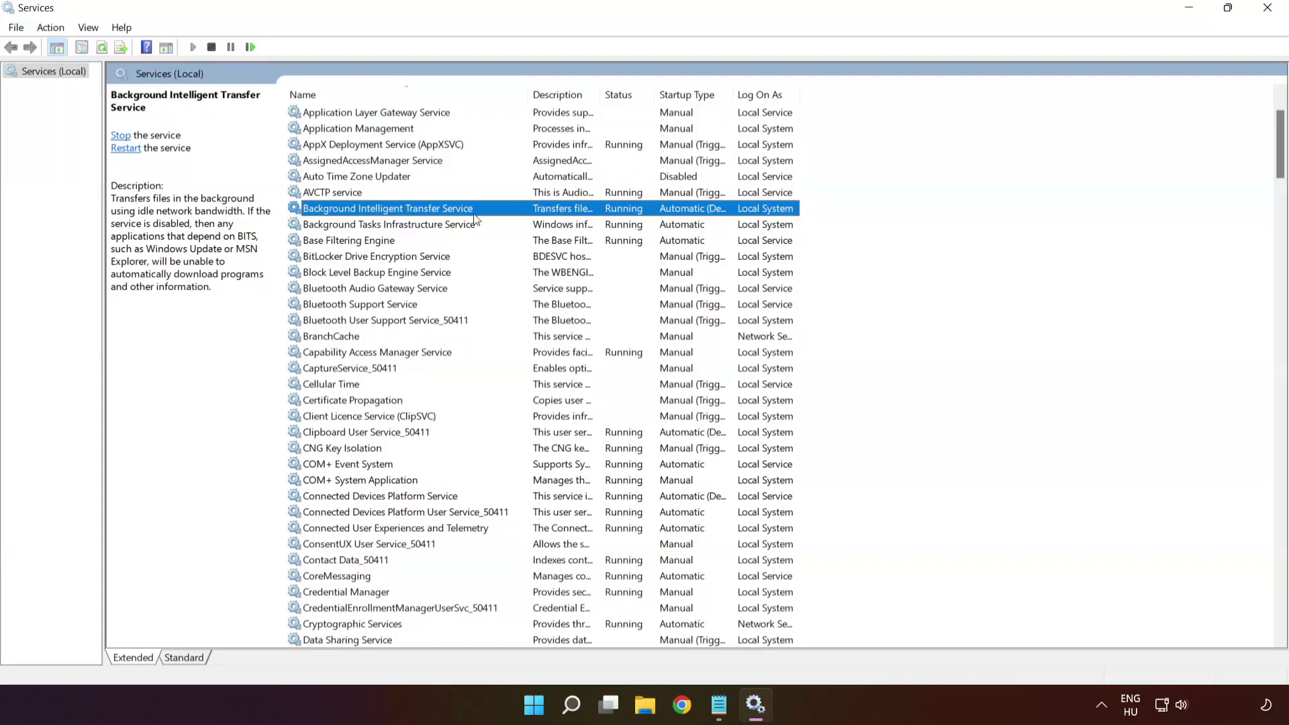
right_click(509, 211)
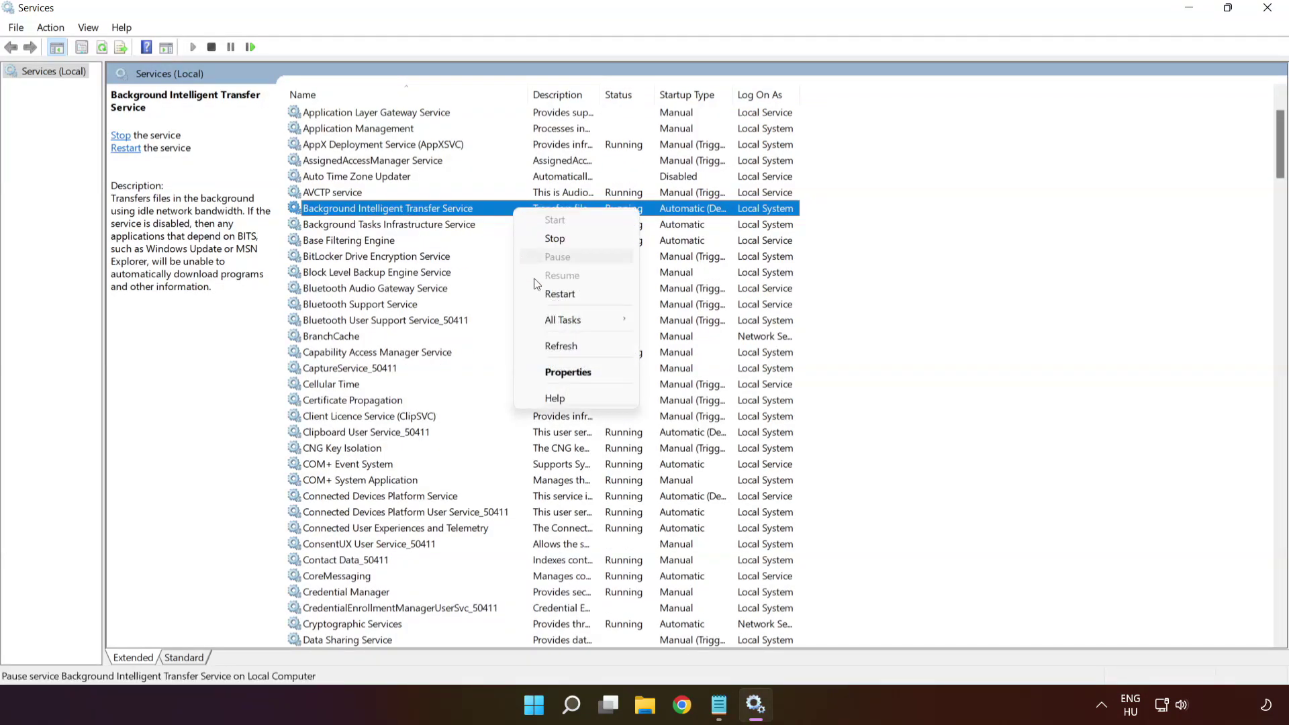
left_click(584, 372)
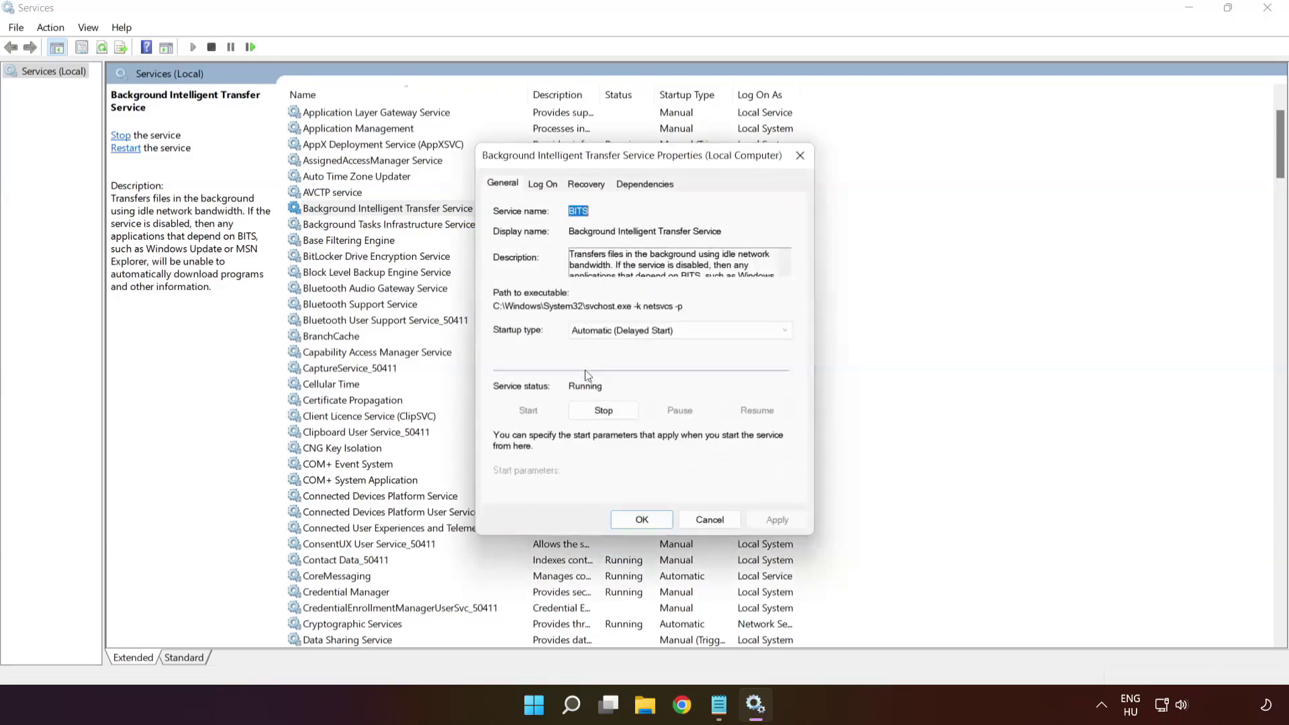
left_click(599, 335)
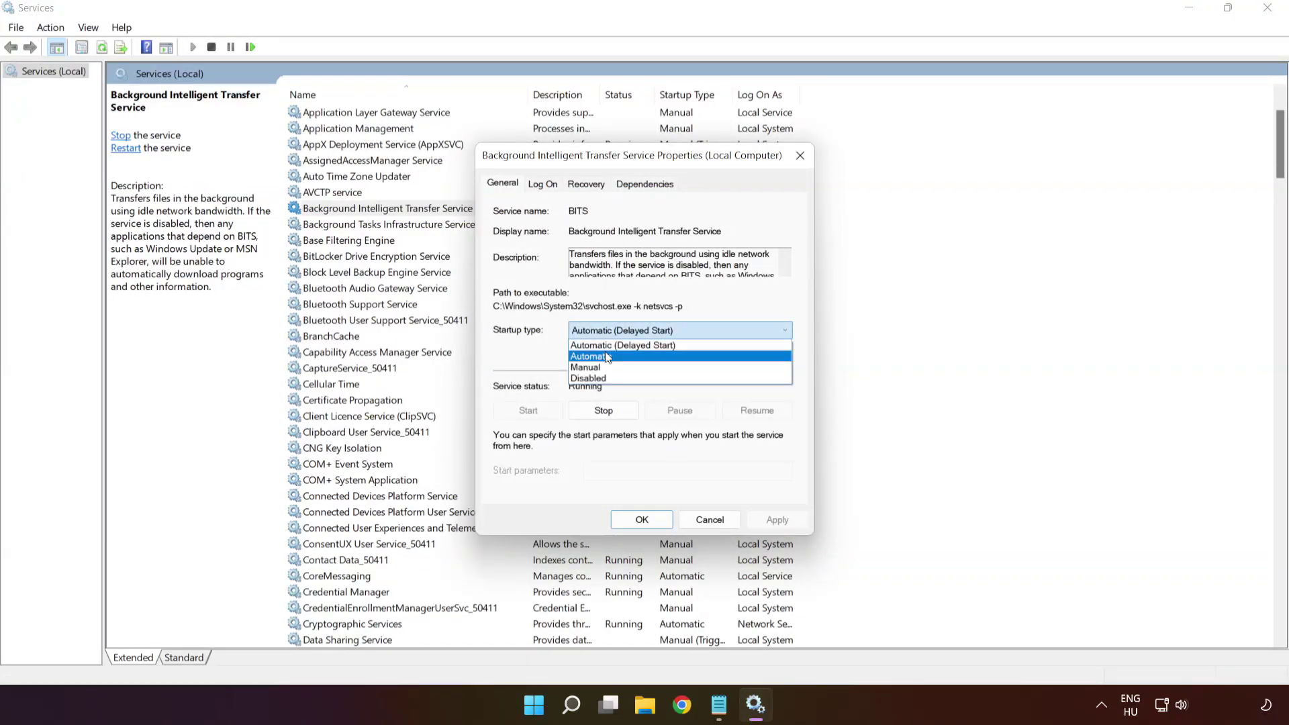
left_click(608, 354)
left_click(786, 521)
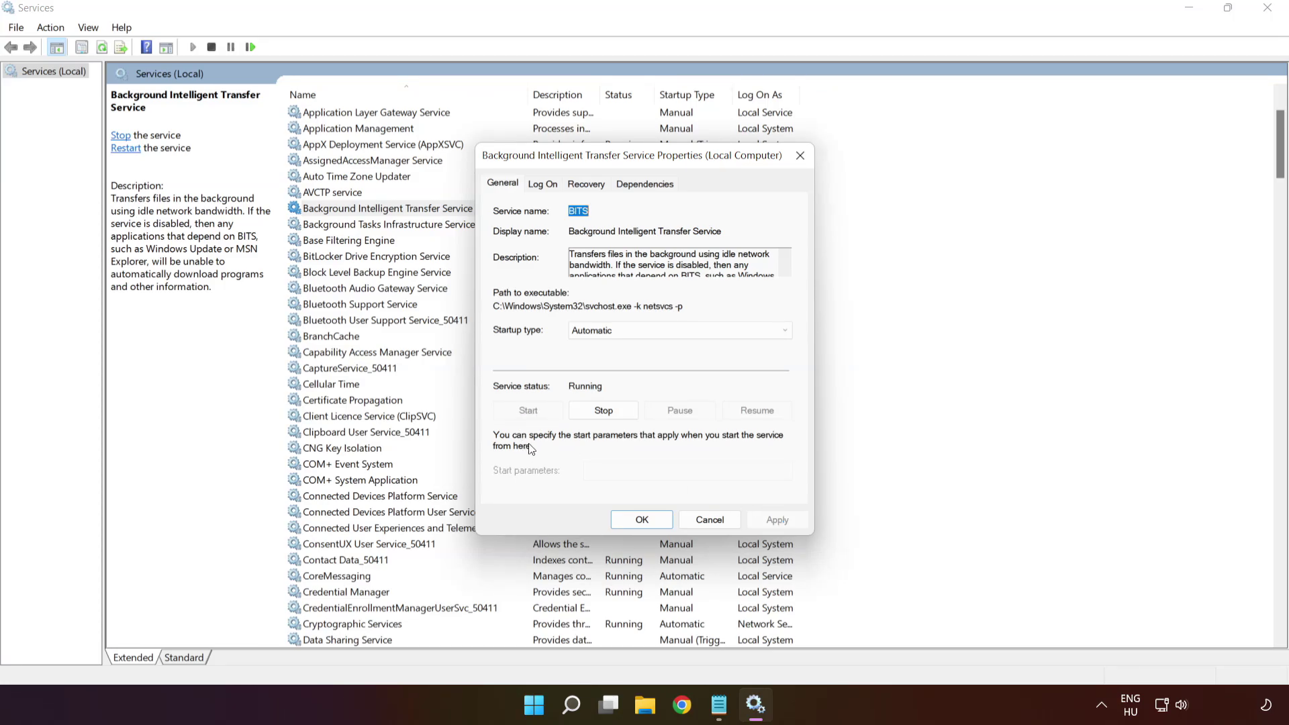
left_click(642, 520)
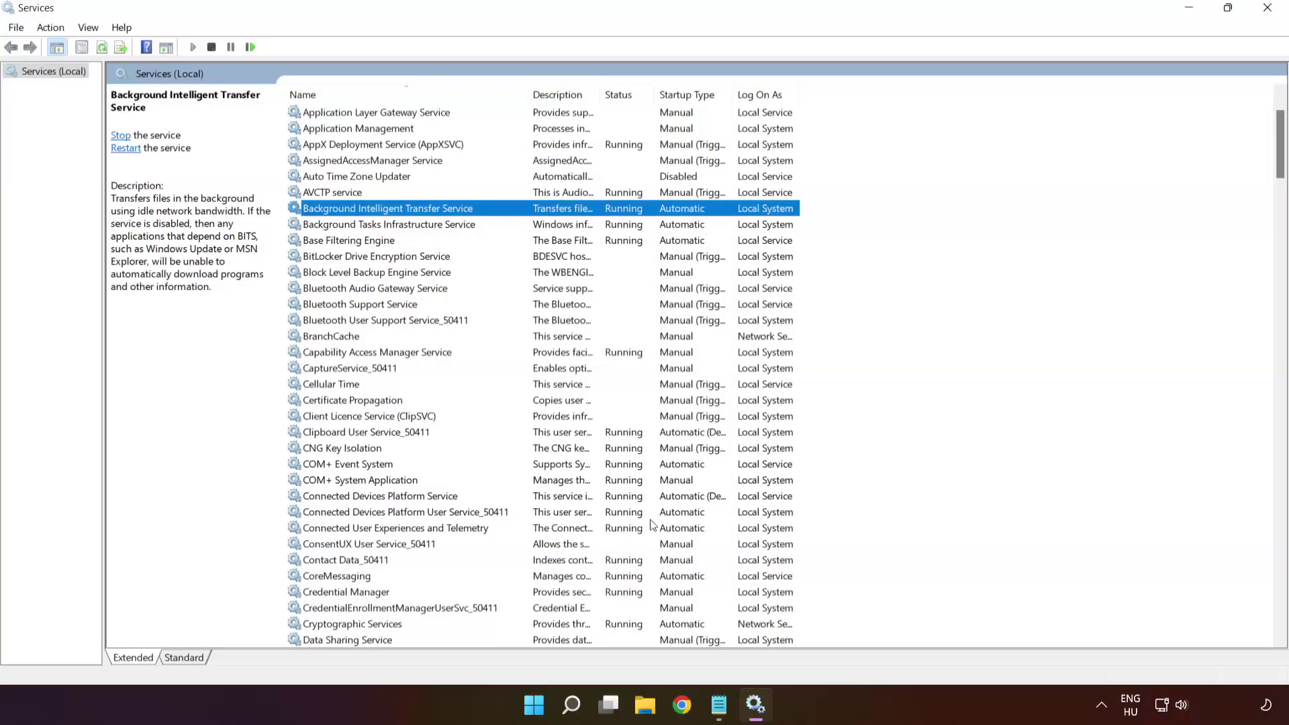
left_click(1268, 7)
Restart Windows using the power button in the Start menu
left_click(551, 705)
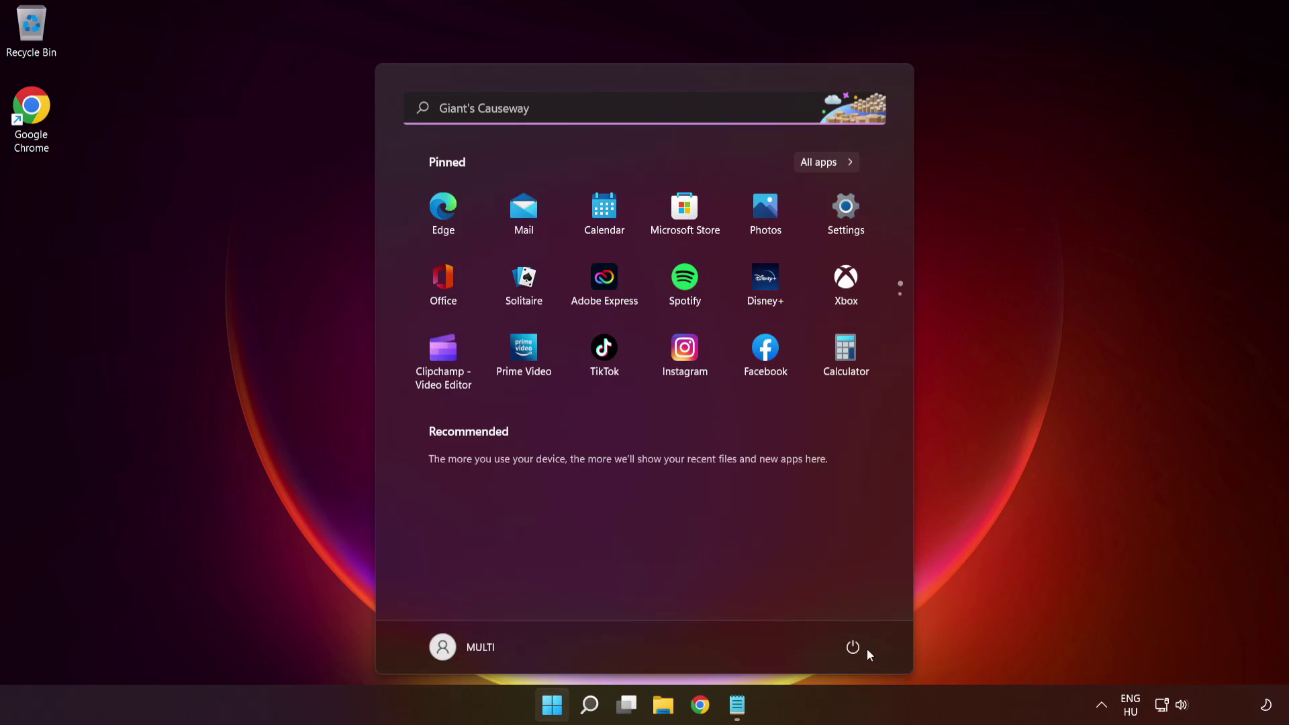
left_click(853, 648)
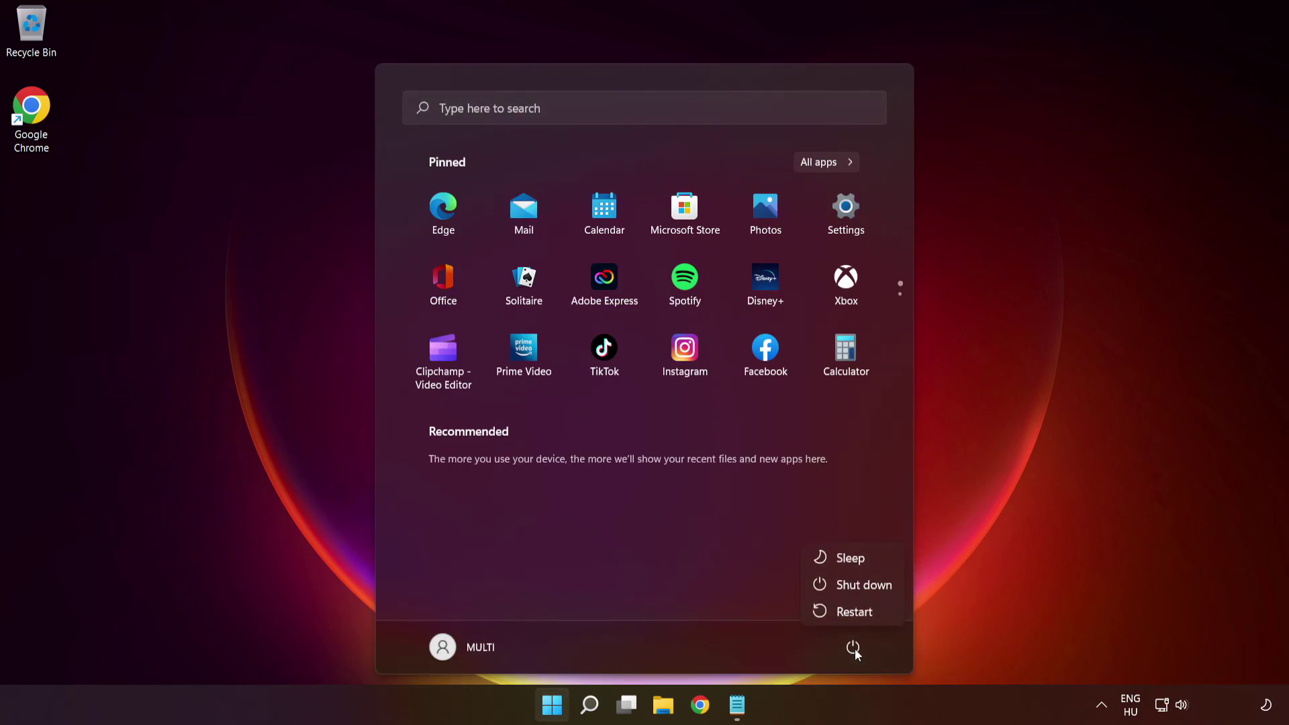
left_click(856, 613)
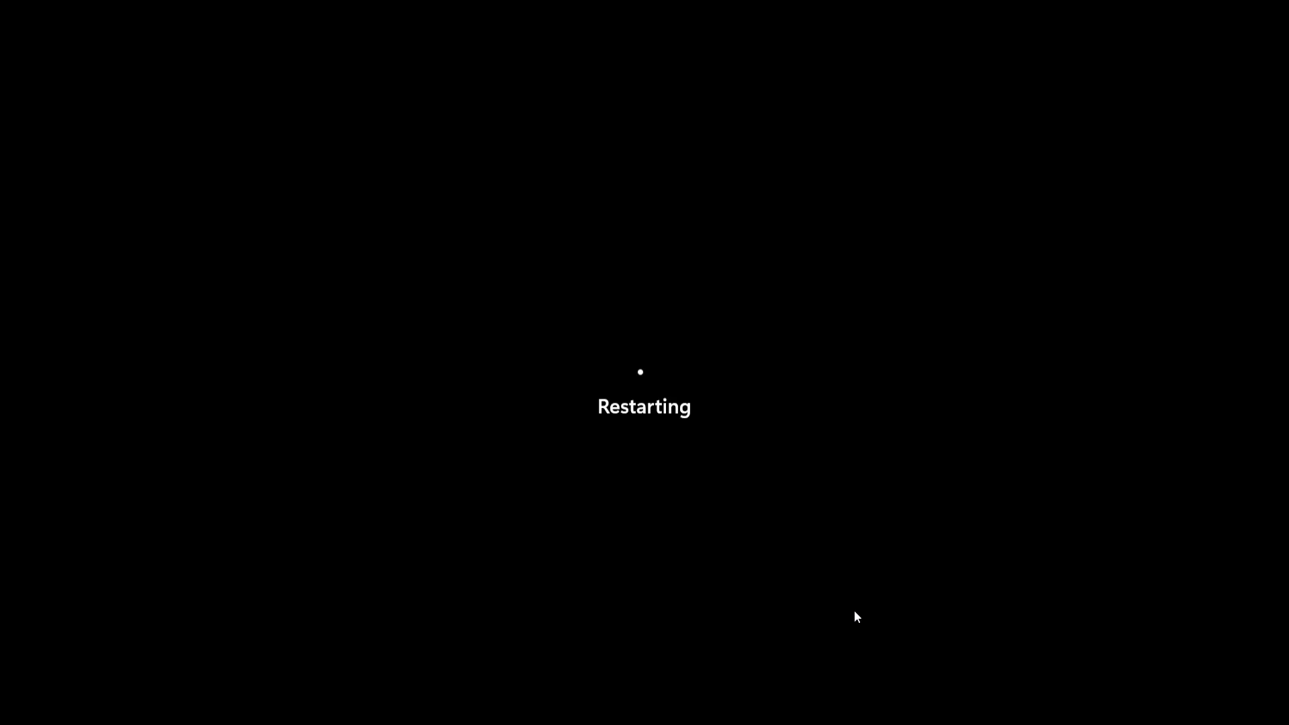